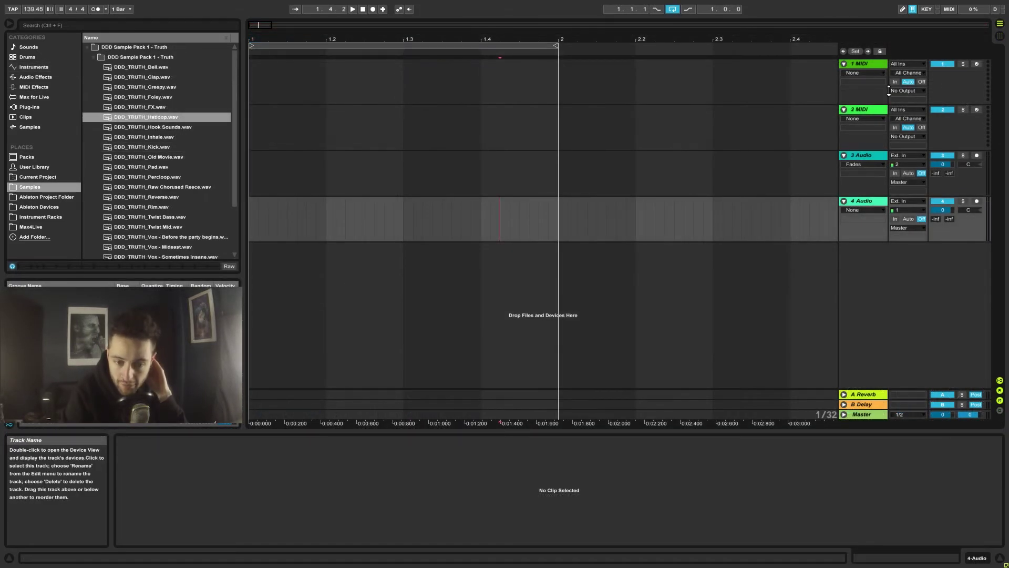
- Select the 1 MIDI and 2 MIDI tracks and set the insert marker at 2.4.1
{"action": "left_click", "coordinate": [863, 64]}
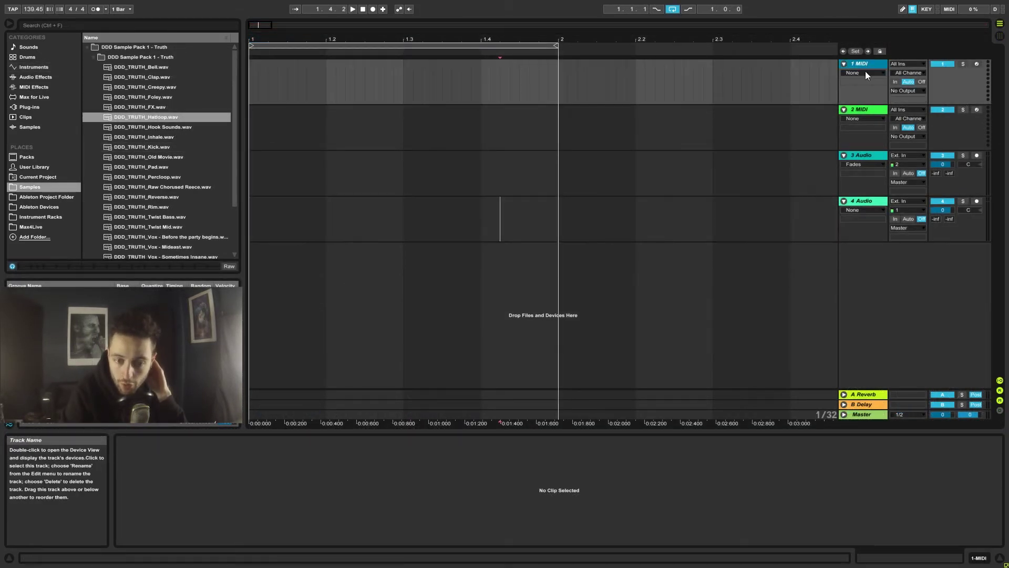
{"action": "left_click", "coordinate": [865, 109]}
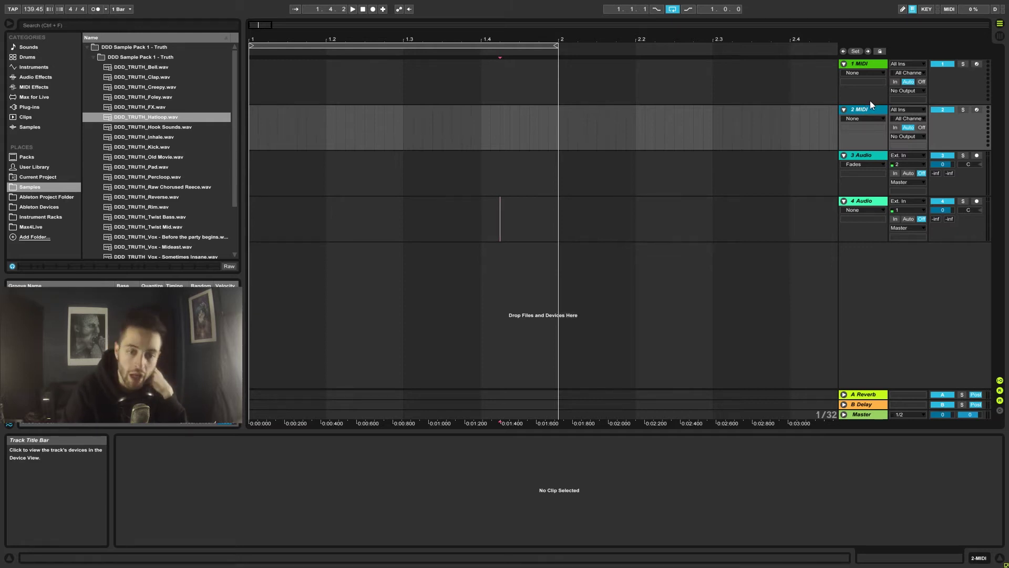
{"action": "left_click", "coordinate": [787, 124]}
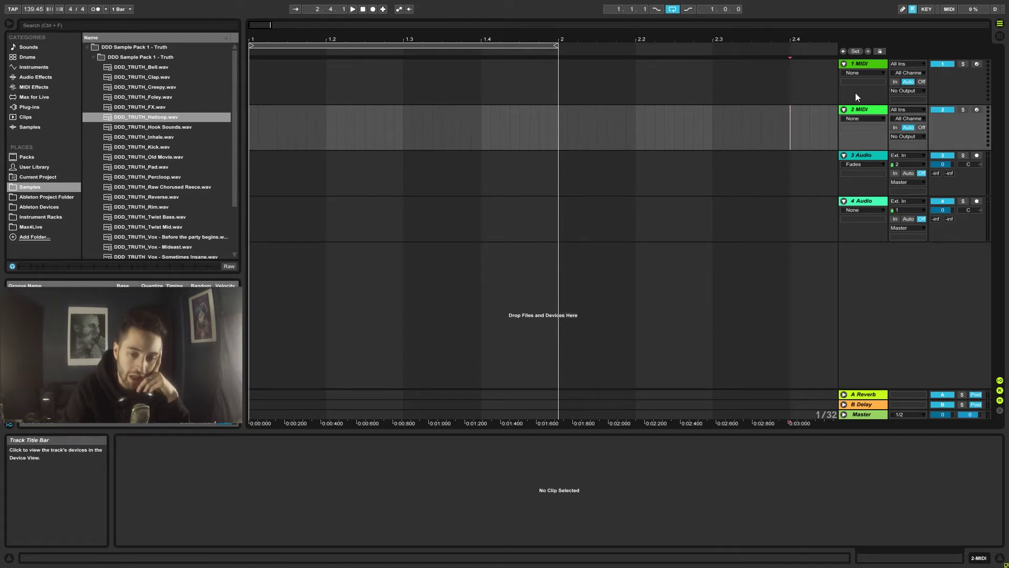
- Insert a new MIDI track below 1 MIDI from its track context menu
{"action": "right_click", "coordinate": [959, 93]}
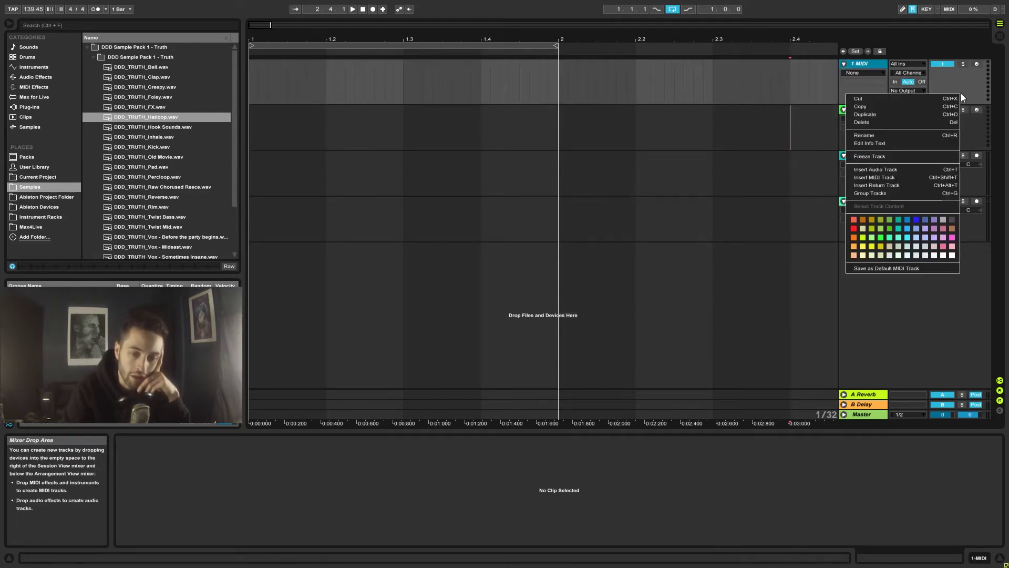
{"action": "left_click", "coordinate": [868, 90]}
{"action": "right_click", "coordinate": [868, 91]}
{"action": "left_click", "coordinate": [938, 176]}
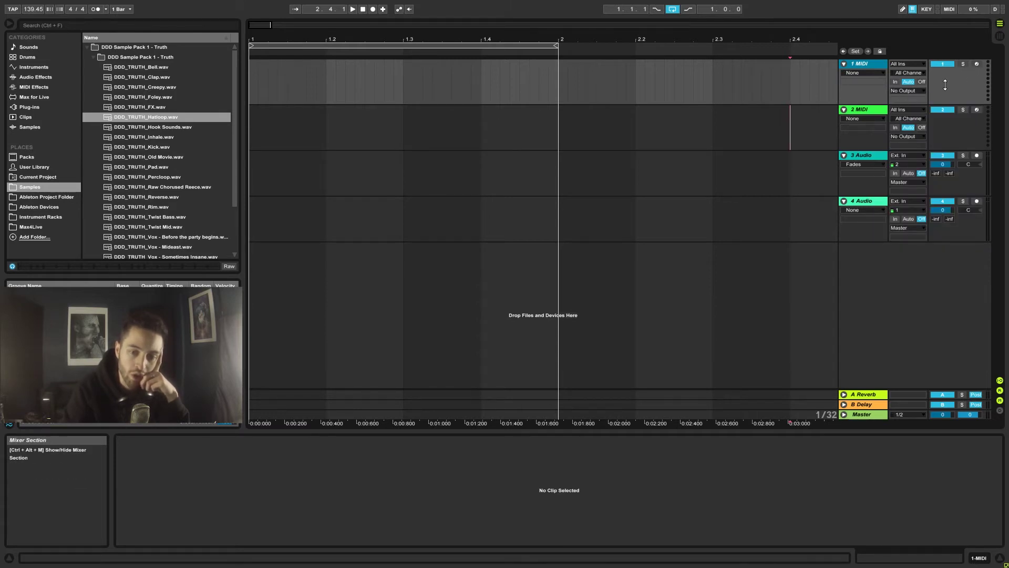
{"action": "right_click", "coordinate": [859, 94]}
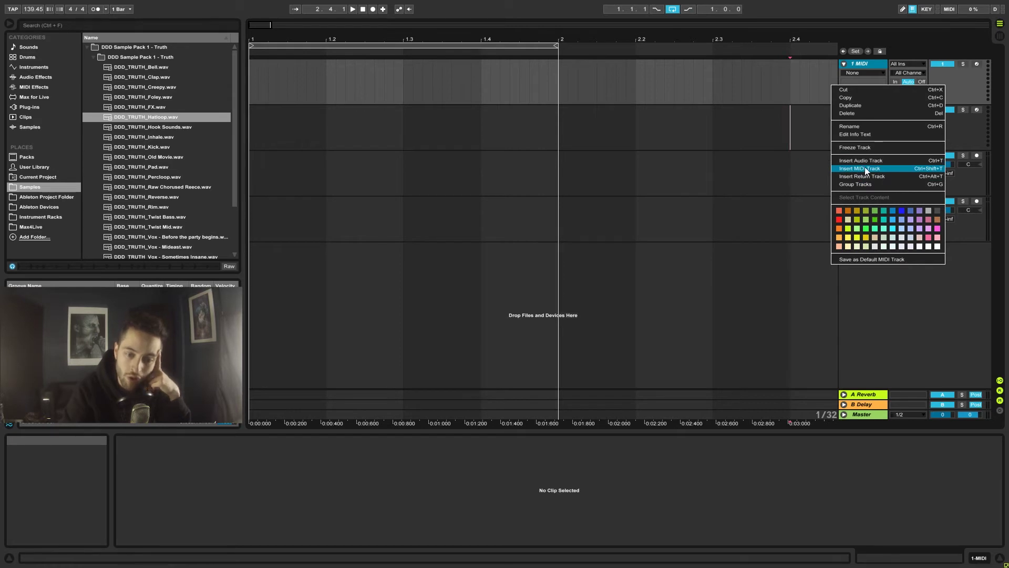
{"action": "left_click", "coordinate": [852, 169]}
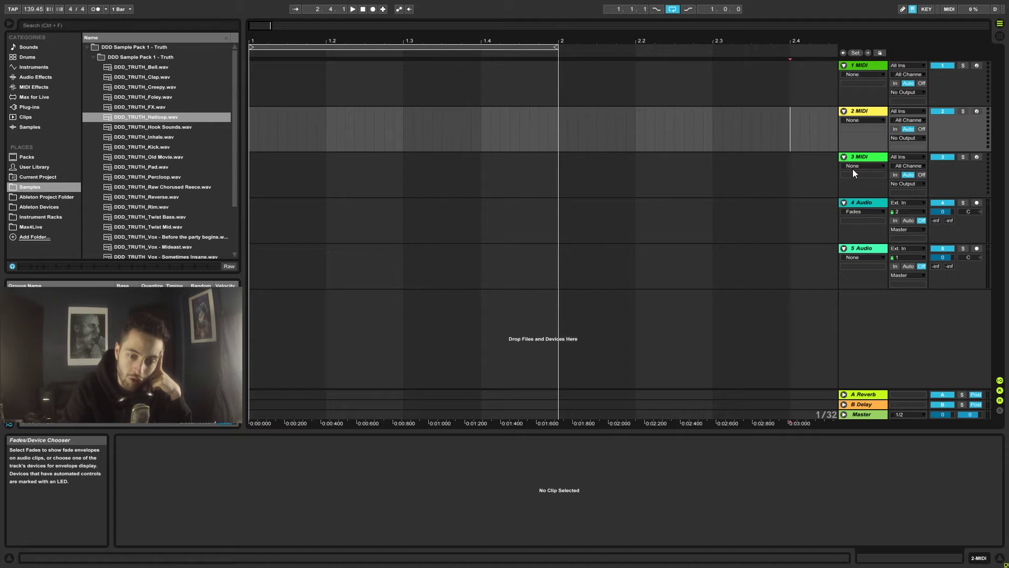
- Add new MIDI tracks below 2 MIDI and below 6 Audio with Ctrl+Shift+T
{"action": "right_click", "coordinate": [948, 135]}
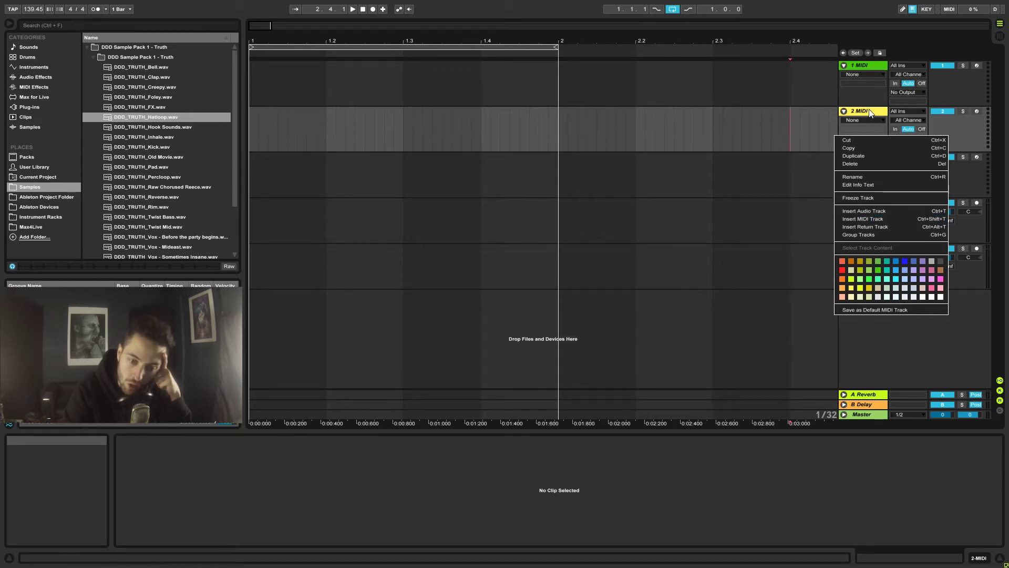
{"action": "left_click", "coordinate": [760, 140]}
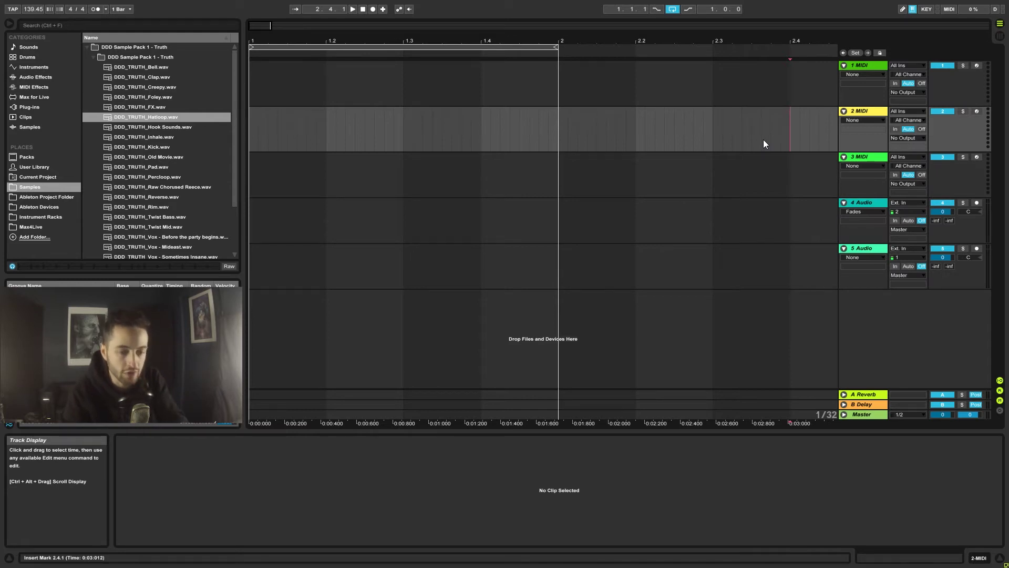
{"action": "key", "text": "ctrl+shift+t"}
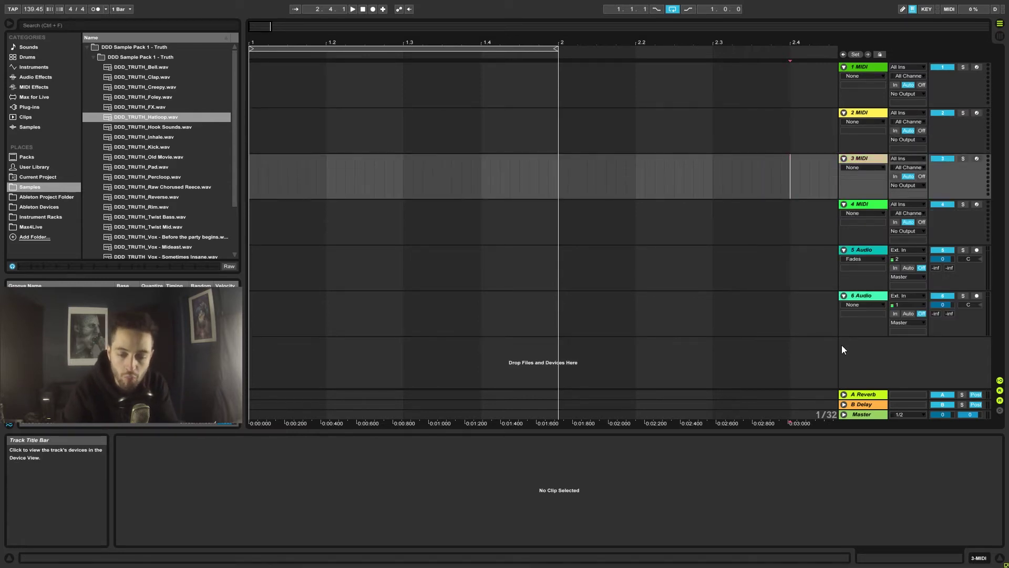
{"action": "left_click", "coordinate": [800, 330]}
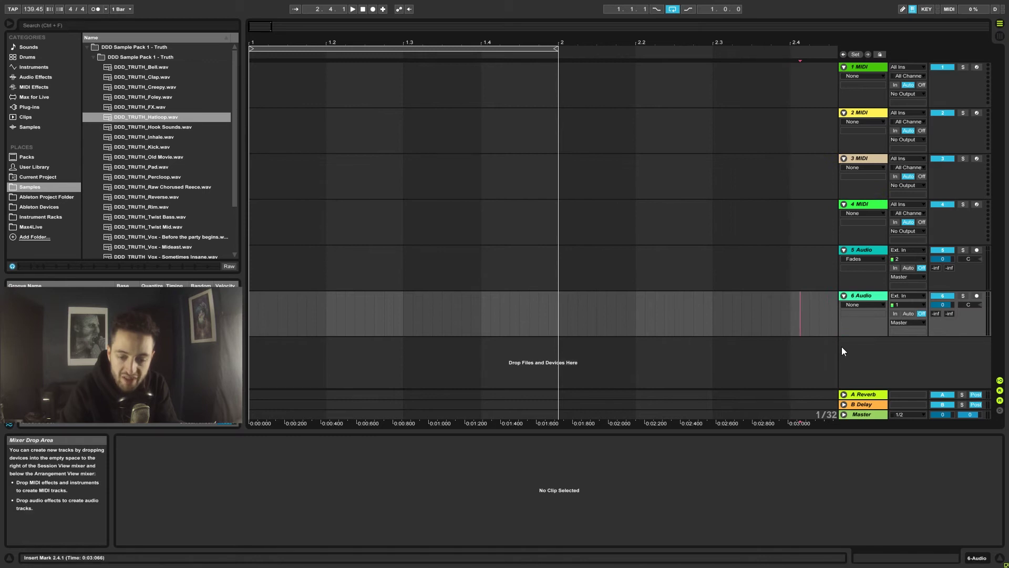
{"action": "key", "text": "ctrl+shift+t"}
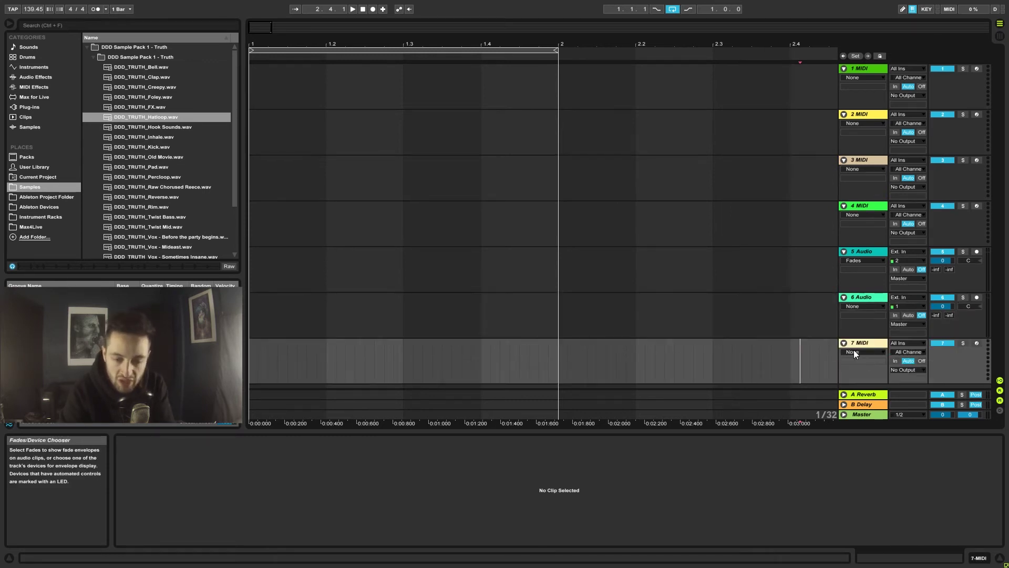
- Add another MIDI track below 1 MIDI, then reselect track 1
{"action": "left_click", "coordinate": [866, 68]}
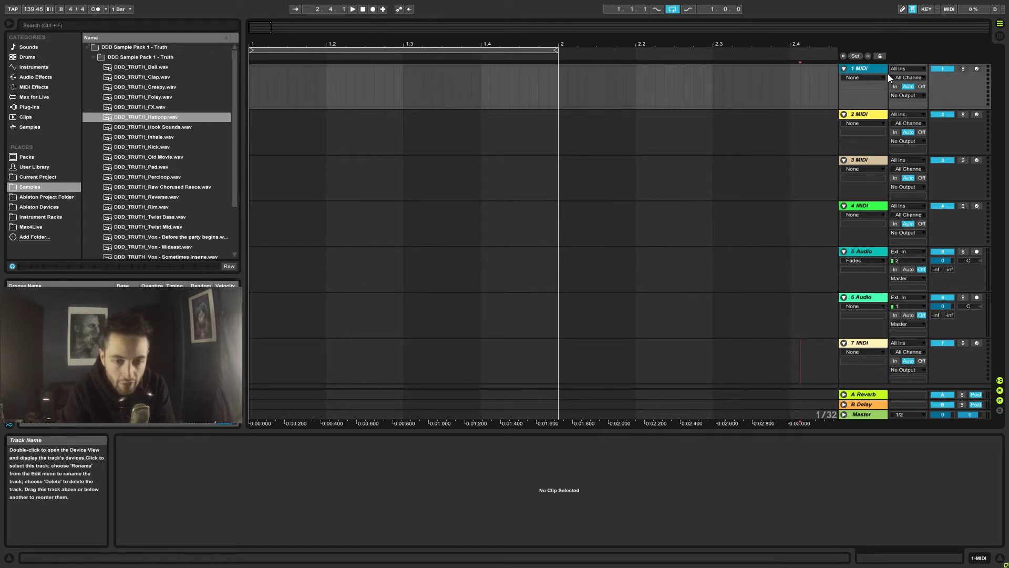
{"action": "key", "text": "ctrl+shift+t"}
{"action": "left_click", "coordinate": [862, 117]}
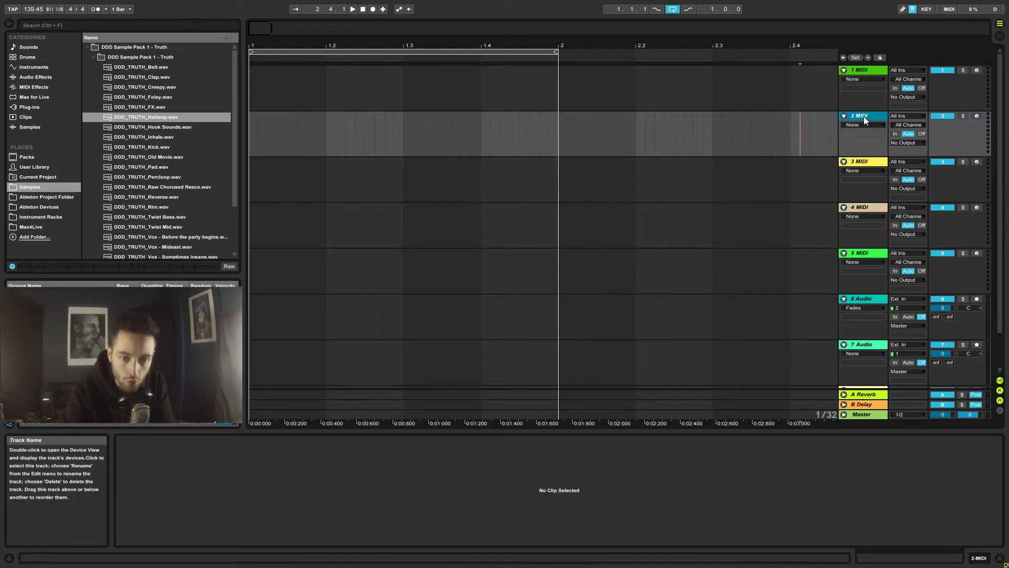
{"action": "left_click", "coordinate": [856, 160]}
{"action": "left_click", "coordinate": [860, 70]}
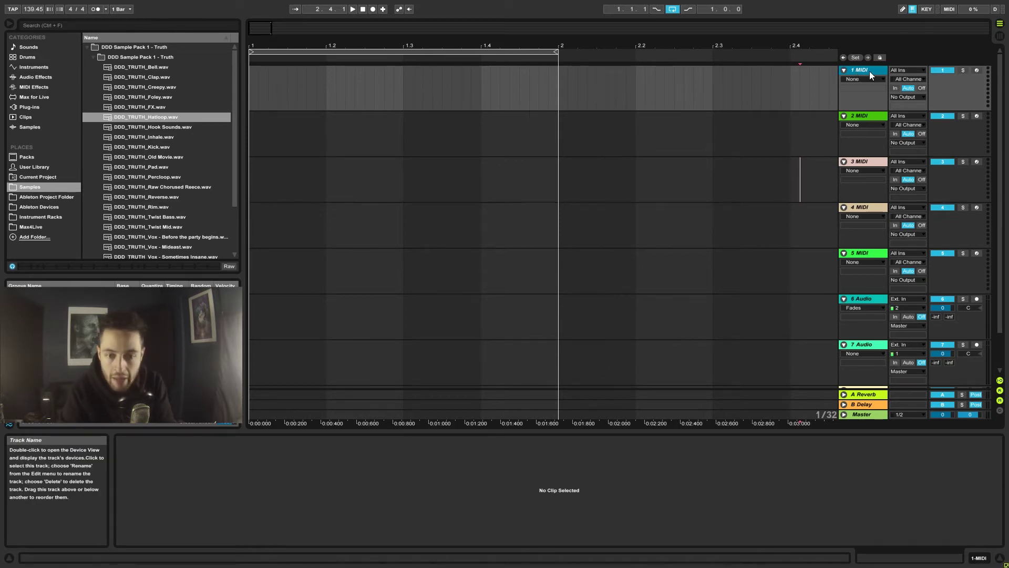
- Rename the first two tracks MIDI ONE and MIDI TWO
{"action": "key", "text": "ctrl+r"}
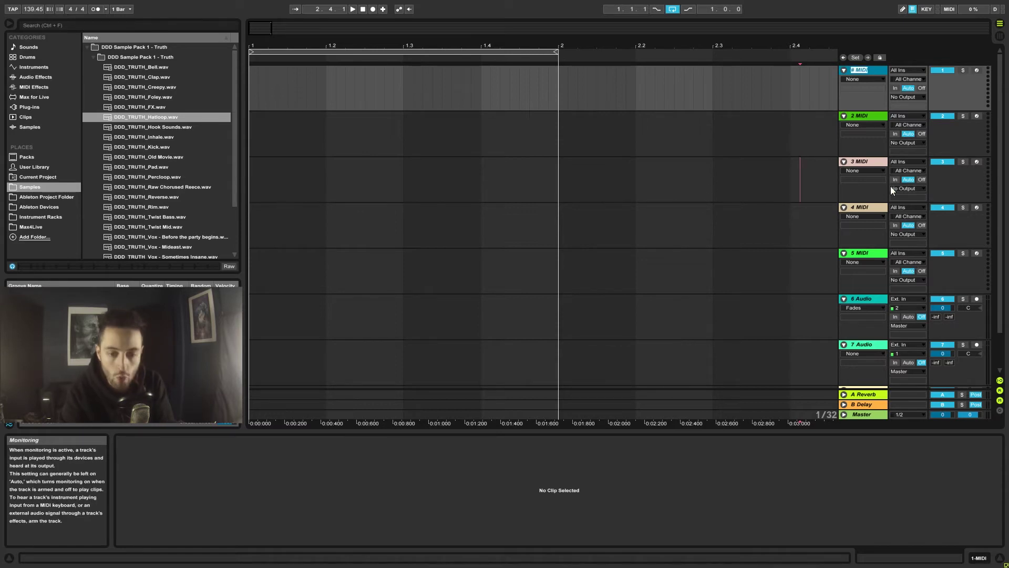
{"action": "type", "text": "MIDI ONE"}
{"action": "key", "text": "Return"}
{"action": "left_click", "coordinate": [872, 128]}
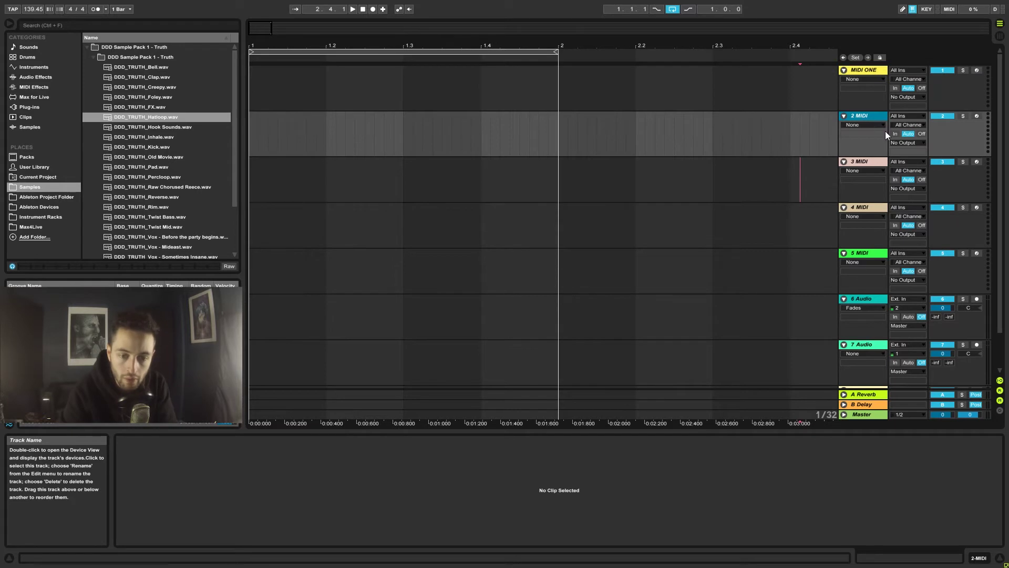
{"action": "type", "text": "MIDI TWO"}
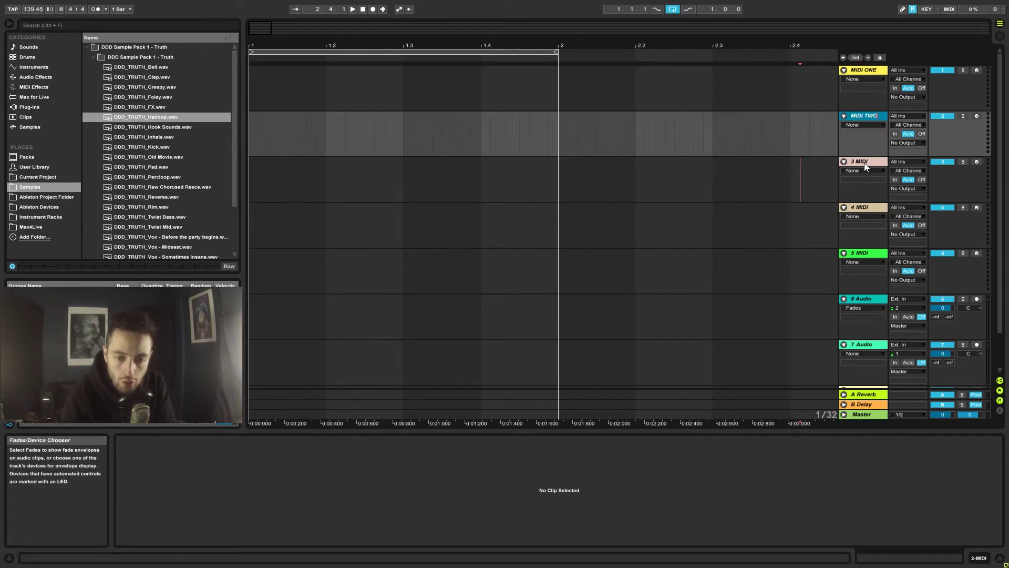
{"action": "key", "text": "Tab"}
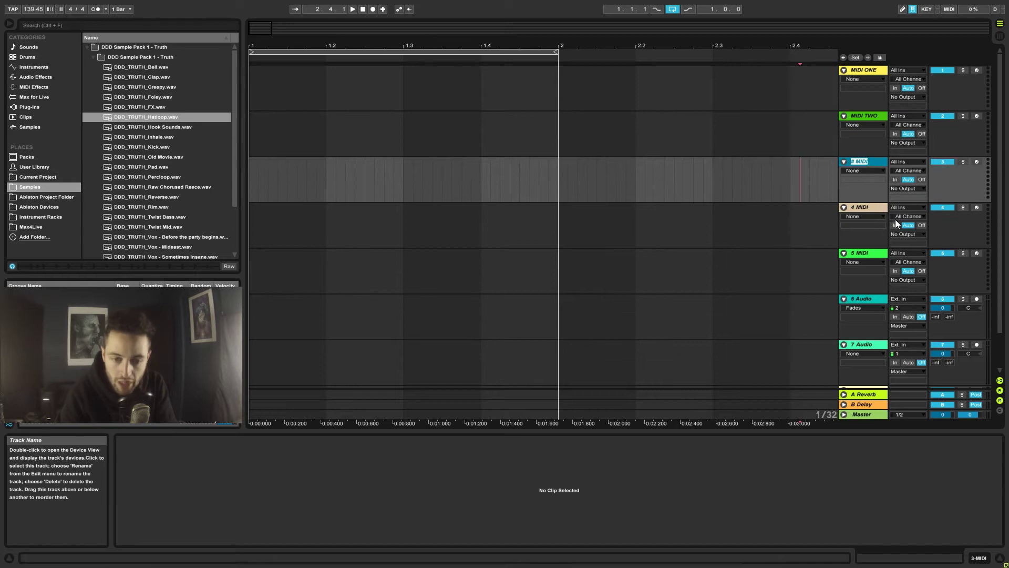
- Name track 3 MIDI THREE and delete tracks 4 through 8
{"action": "type", "text": "MIDI"}
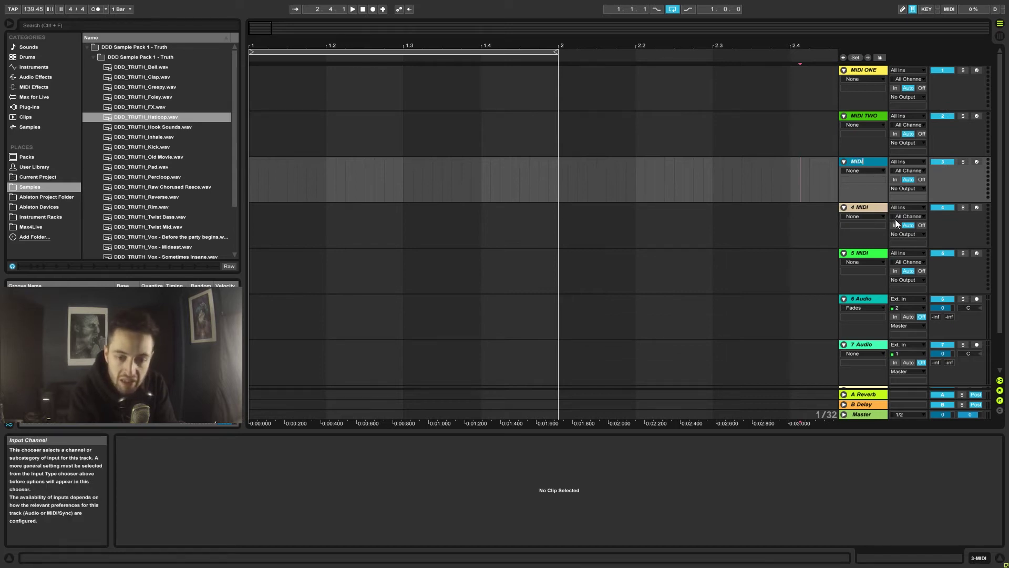
{"action": "type", "text": " THREE"}
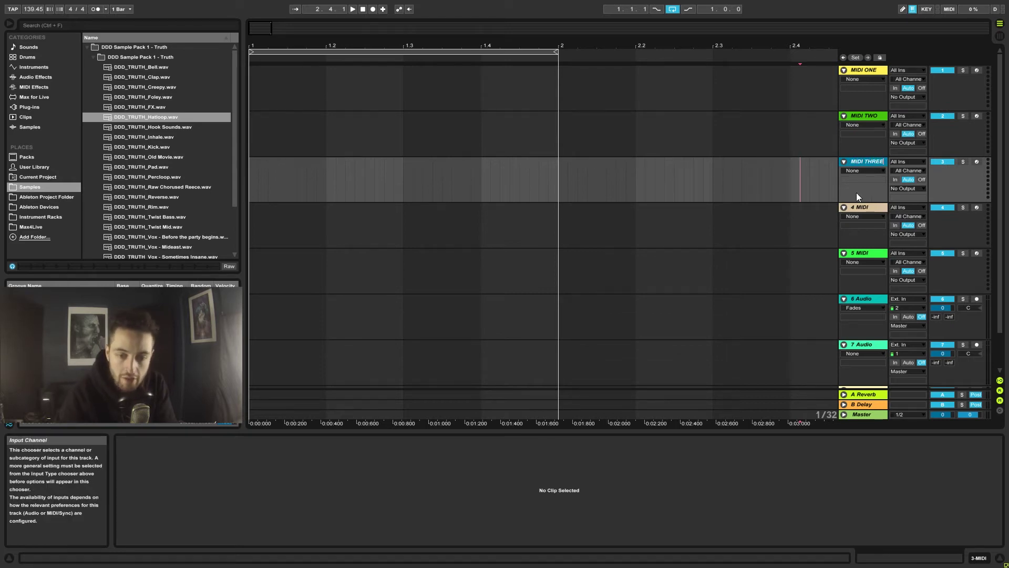
{"action": "key", "text": "Tab"}
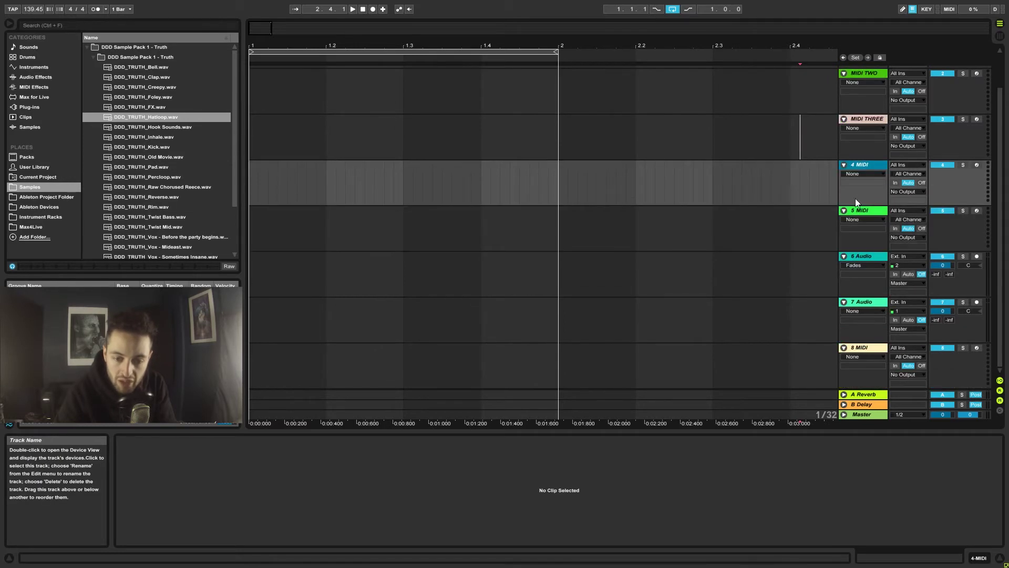
{"action": "left_click", "coordinate": [865, 349]}
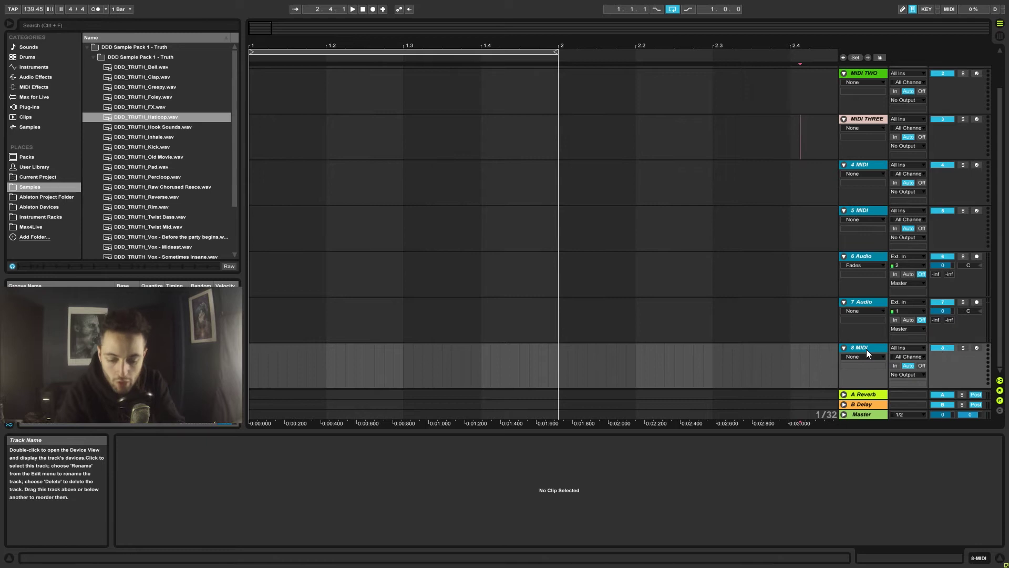
{"action": "key", "text": "Delete"}
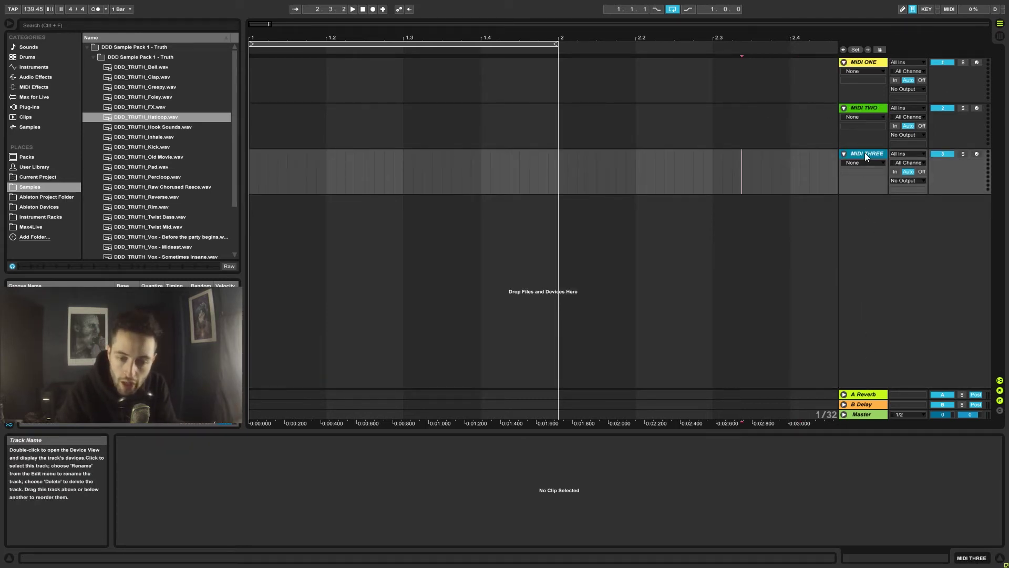
- Move MIDI THREE above MIDI TWO and back again, then leave full screen with F11
{"action": "left_click_drag", "start_coordinate": [865, 153], "coordinate": [870, 198]}
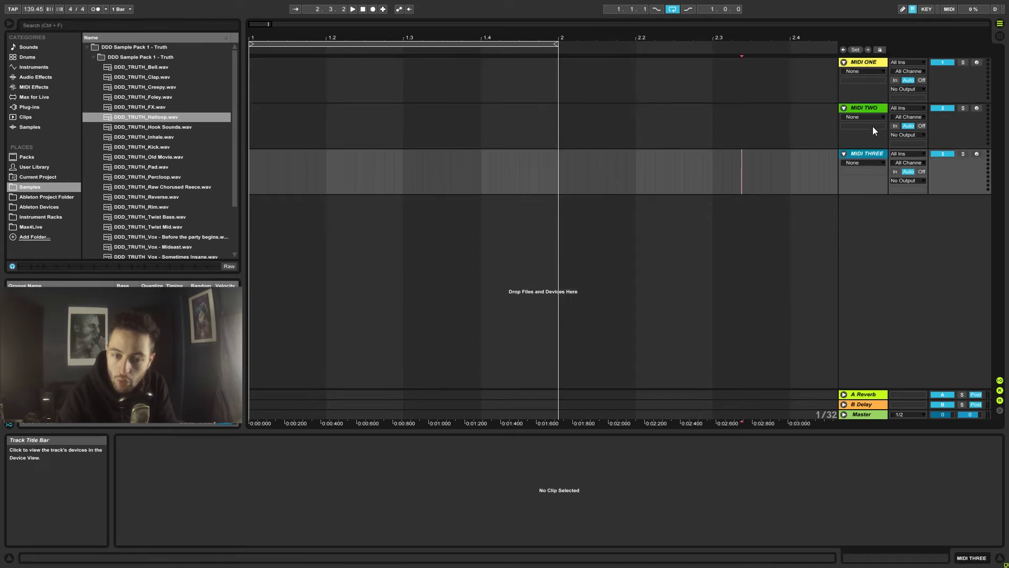
{"action": "mouse_move", "coordinate": [864, 153]}
{"action": "left_mouse_down"}
{"action": "mouse_move", "coordinate": [875, 81]}
{"action": "mouse_move", "coordinate": [863, 153]}
{"action": "left_mouse_up"}
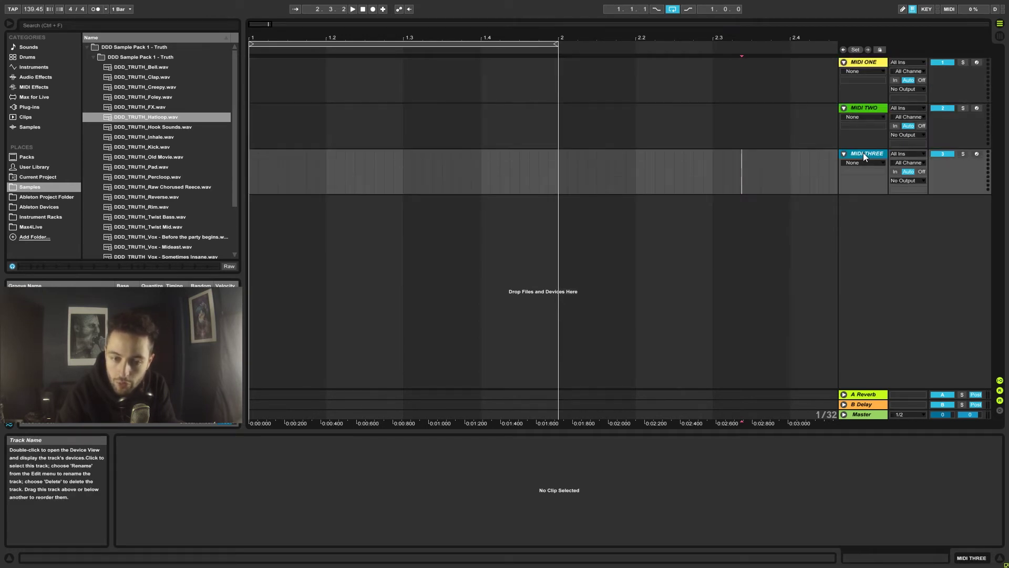
{"action": "right_click", "coordinate": [866, 245]}
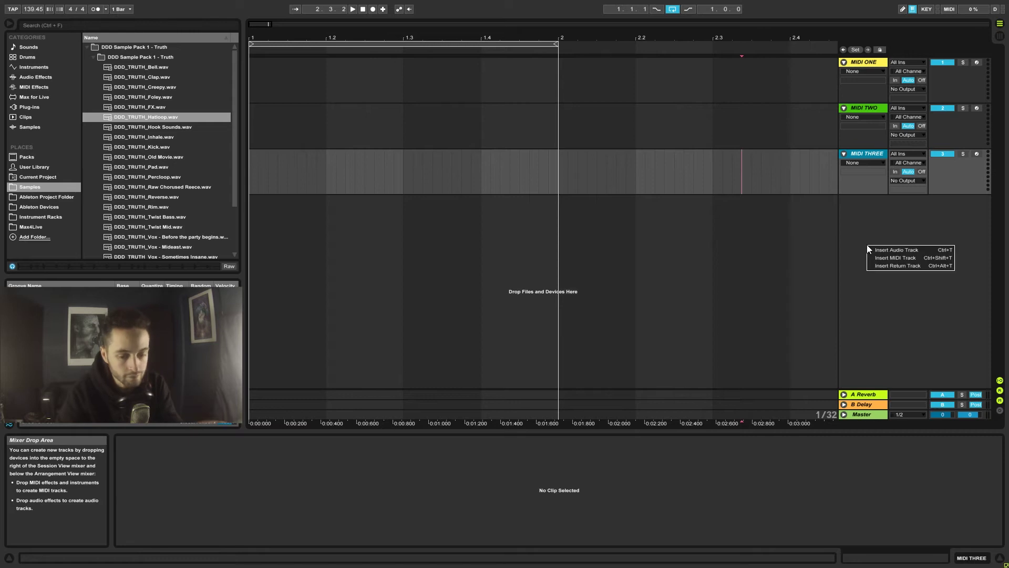
{"action": "left_click", "coordinate": [838, 245]}
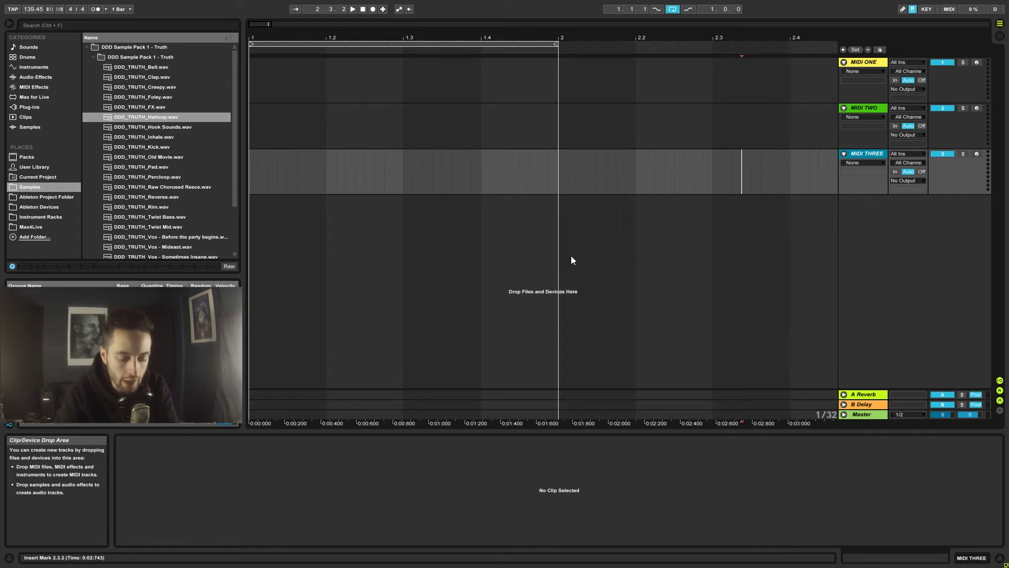
{"action": "key", "text": "F11"}
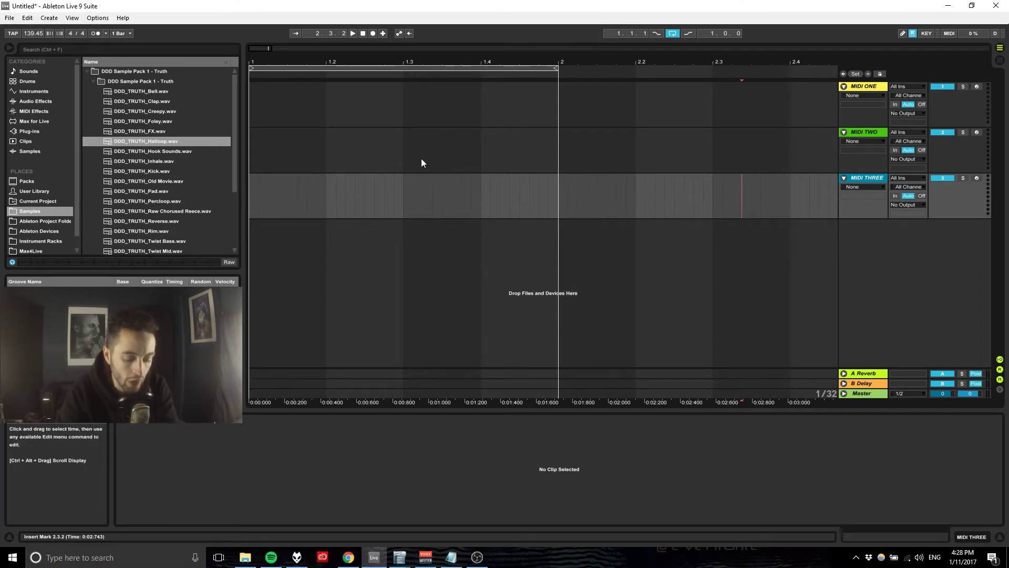
- Dismiss the Edit and Create menus unused, then return Live to full-screen view with F11
{"action": "left_click", "coordinate": [27, 19]}
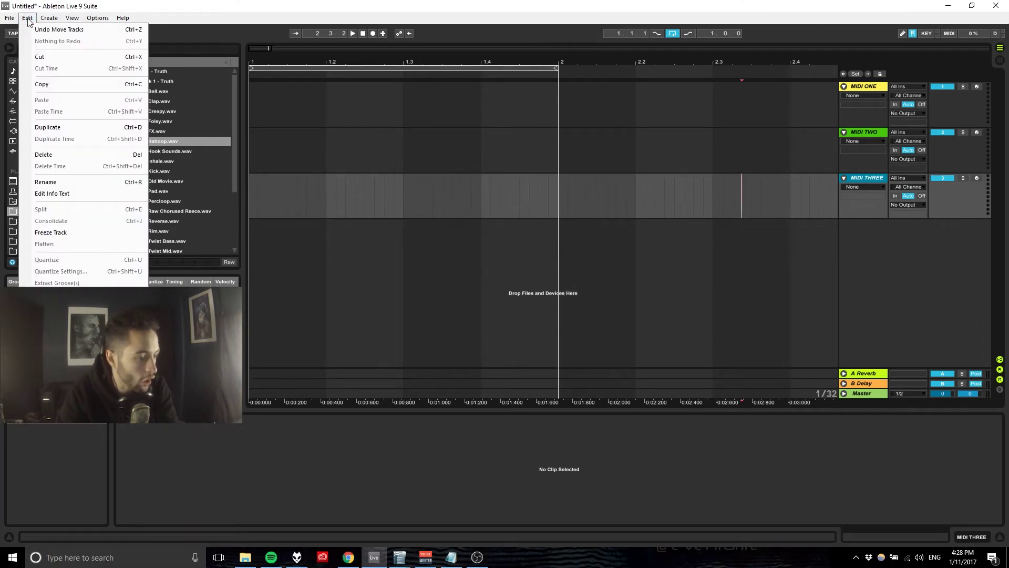
{"action": "mouse_move", "coordinate": [46, 21]}
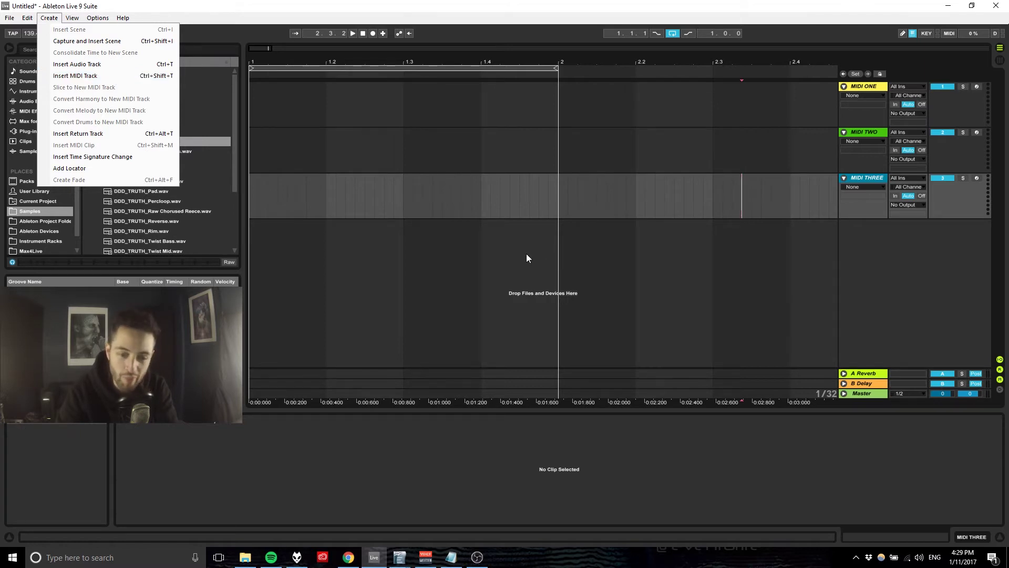
{"action": "left_click", "coordinate": [588, 265]}
{"action": "key", "text": "F11"}
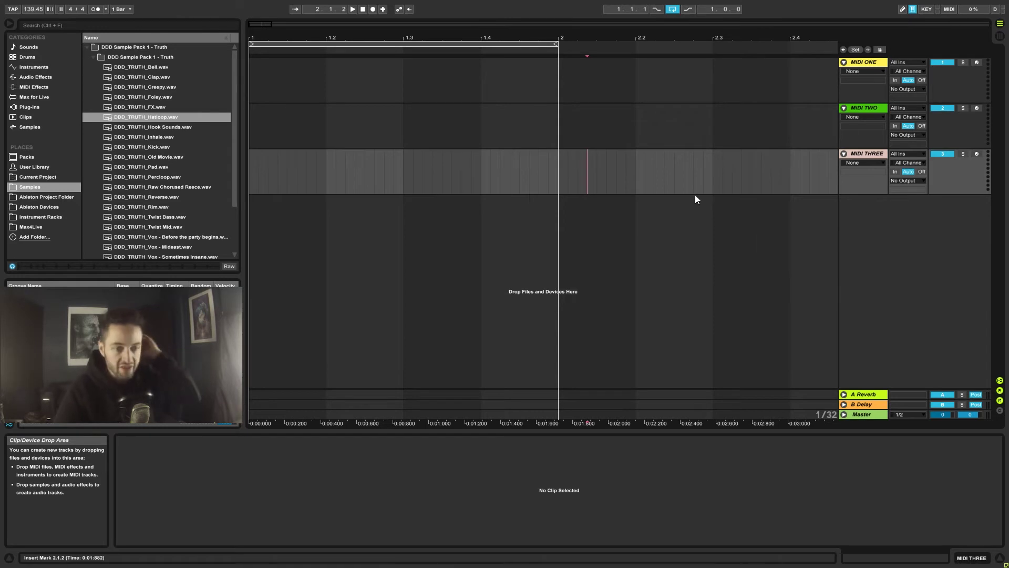
- Select the first bar of MIDI ONE, insert a MIDI clip with Ctrl+Shift+M, then delete it
{"action": "left_click", "coordinate": [393, 99]}
{"action": "left_click_drag", "start_coordinate": [253, 86], "coordinate": [481, 92]}
{"action": "left_click", "coordinate": [520, 90]}
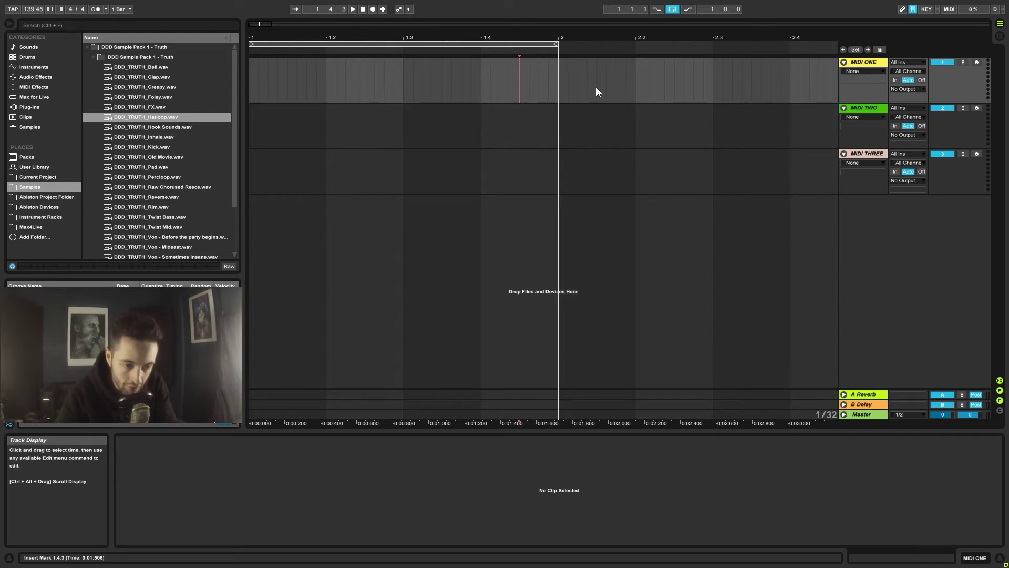
{"action": "left_click_drag", "start_coordinate": [249, 78], "coordinate": [275, 80]}
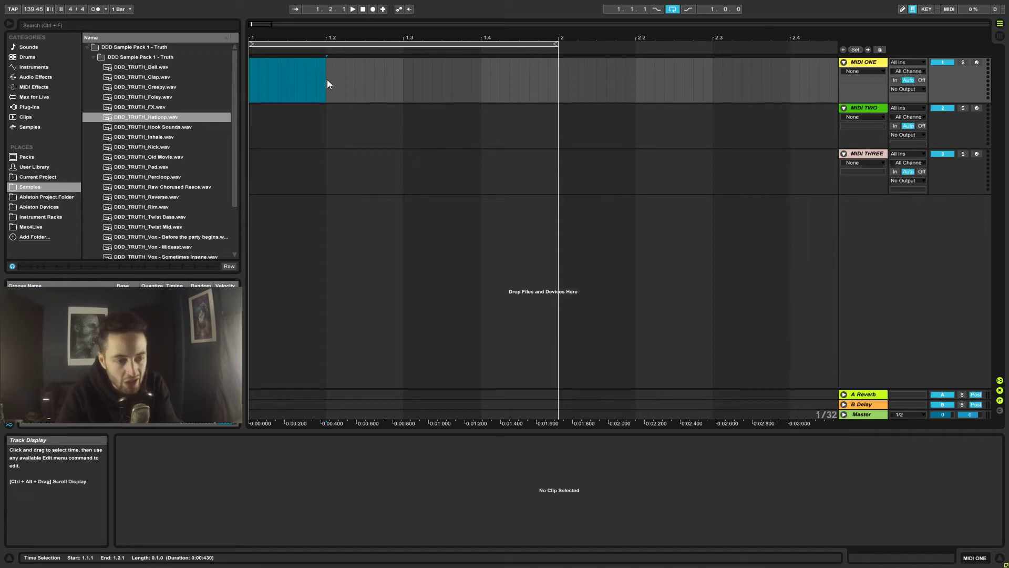
{"action": "left_click_drag", "start_coordinate": [250, 83], "coordinate": [482, 88]}
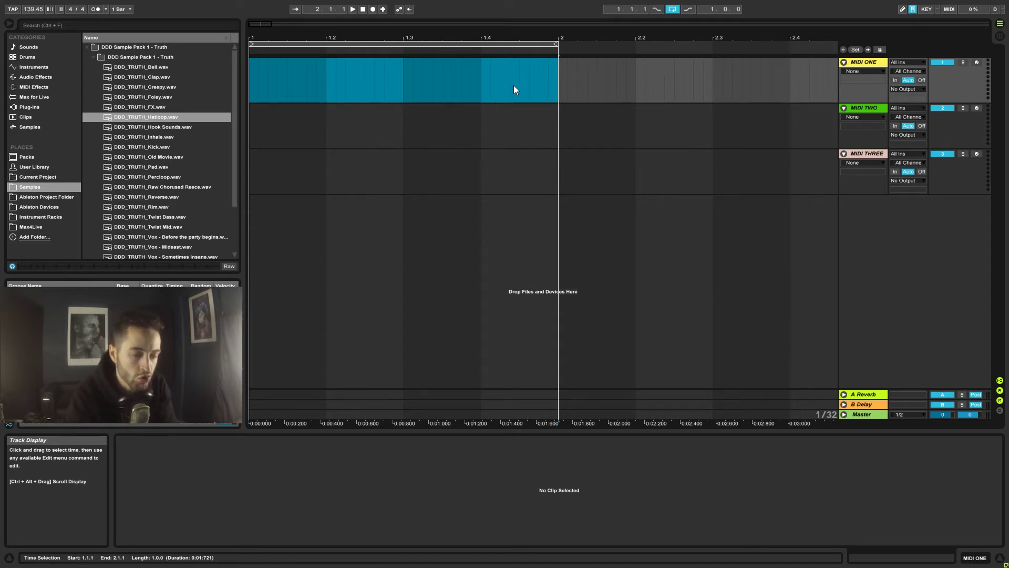
{"action": "key", "text": "ctrl+shift+m"}
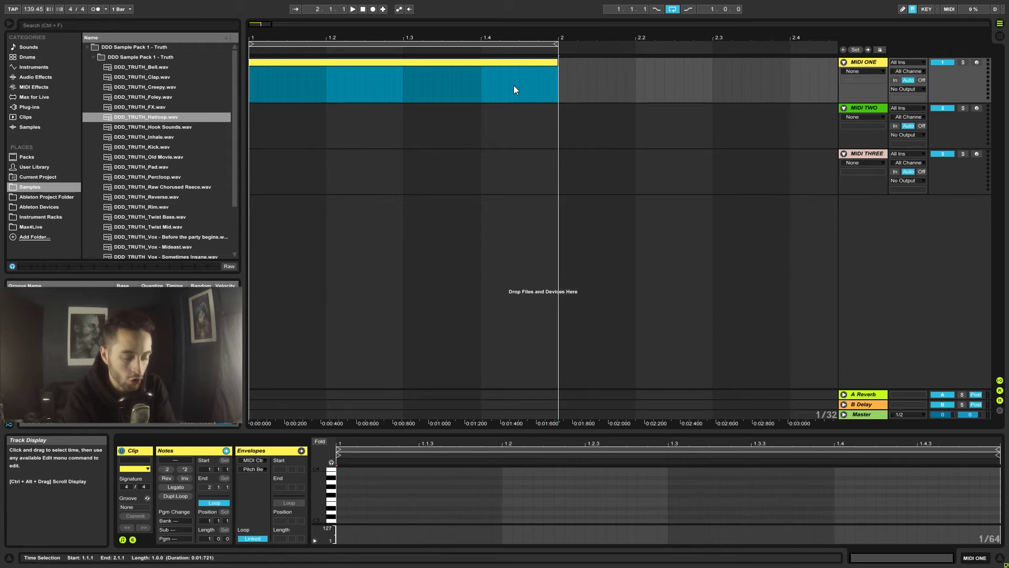
{"action": "key", "text": "Delete"}
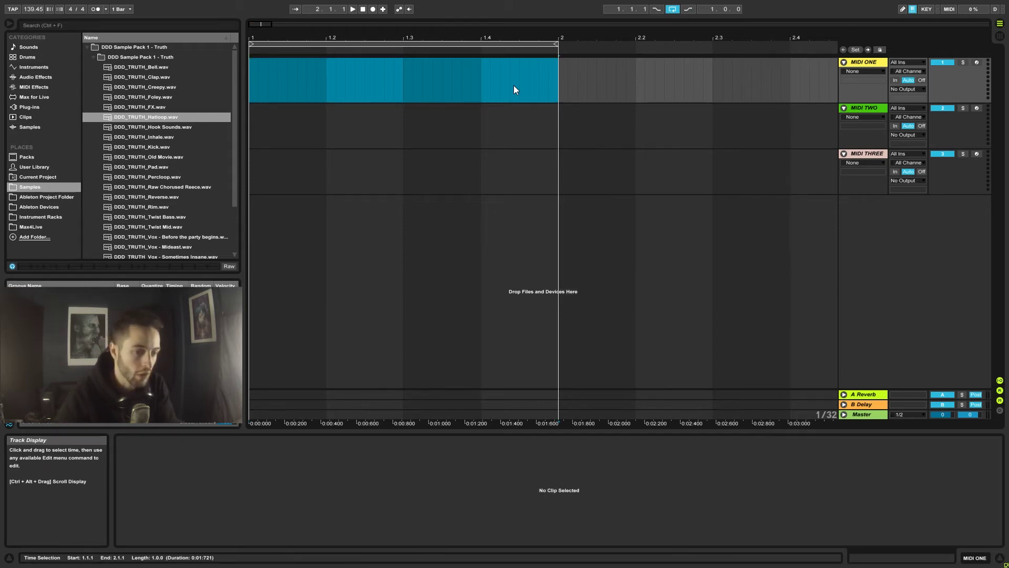
- Reselect bar 1 to 2 on MIDI ONE and insert an empty MIDI clip there
{"action": "left_click_drag", "start_coordinate": [251, 81], "coordinate": [526, 87]}
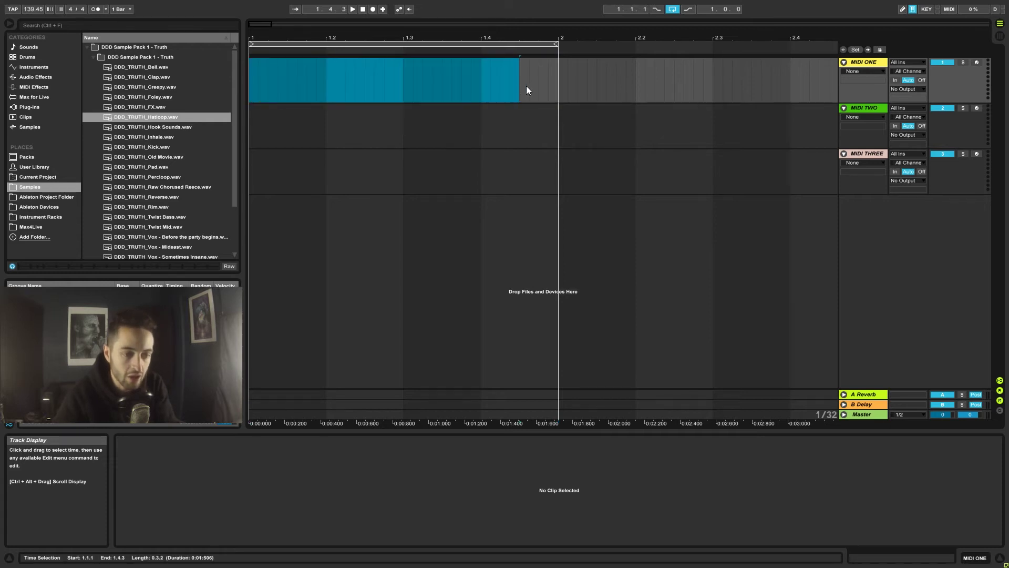
{"action": "right_click", "coordinate": [511, 73]}
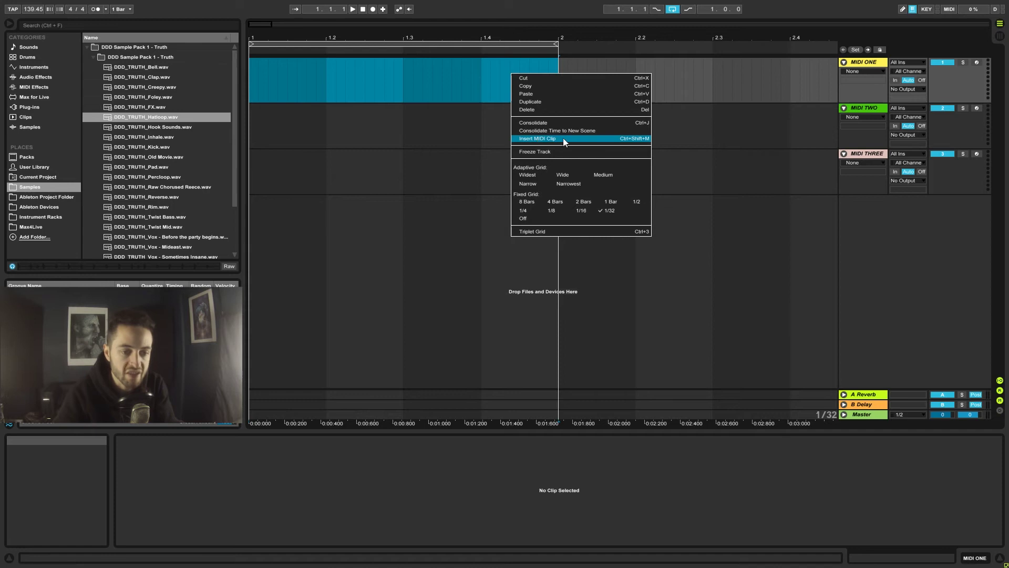
{"action": "left_click", "coordinate": [626, 140]}
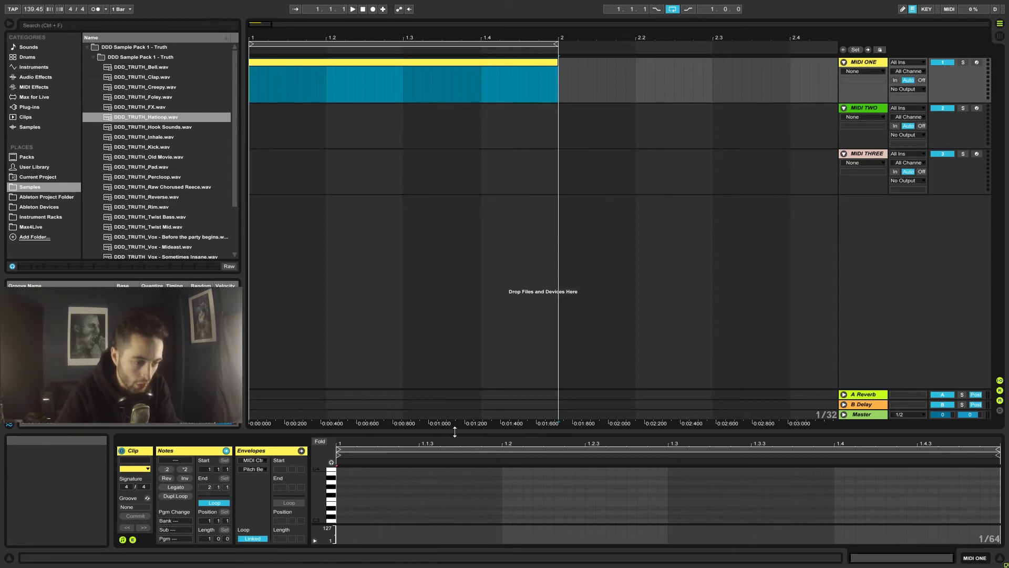
- Hide the browser and drag the detail-view divider up to enlarge the piano roll
{"action": "left_click", "coordinate": [10, 26]}
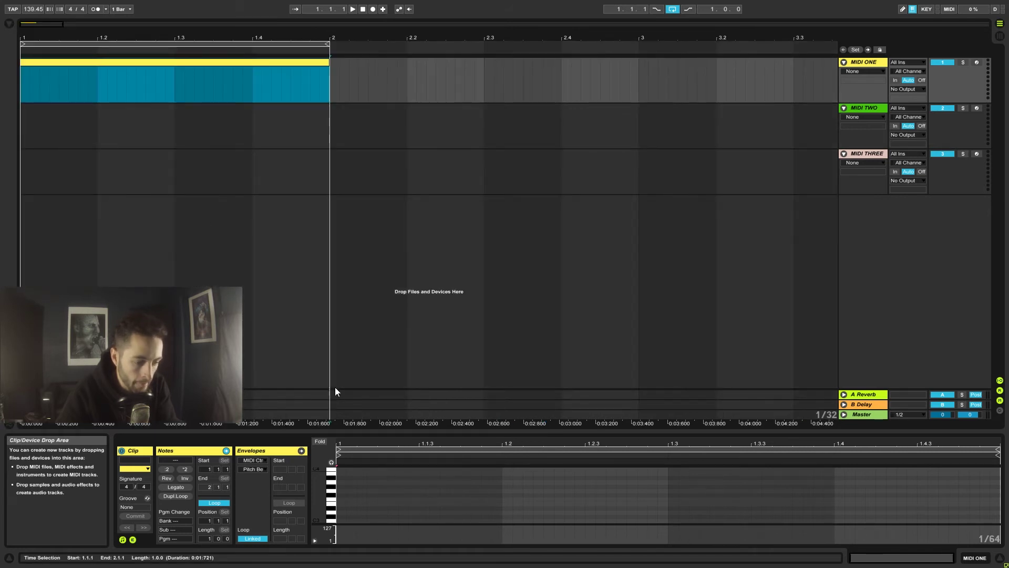
{"action": "left_click_drag", "start_coordinate": [428, 425], "coordinate": [445, 320]}
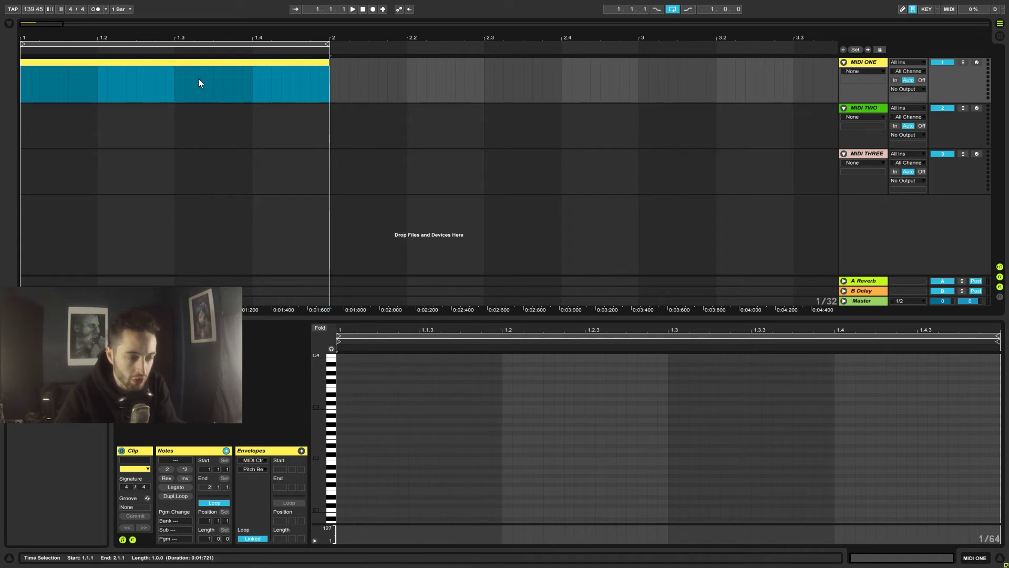
- Preview Operator Synth Lead presets and load Square3 Glide Lead onto MIDI ONE
{"action": "left_click", "coordinate": [9, 23]}
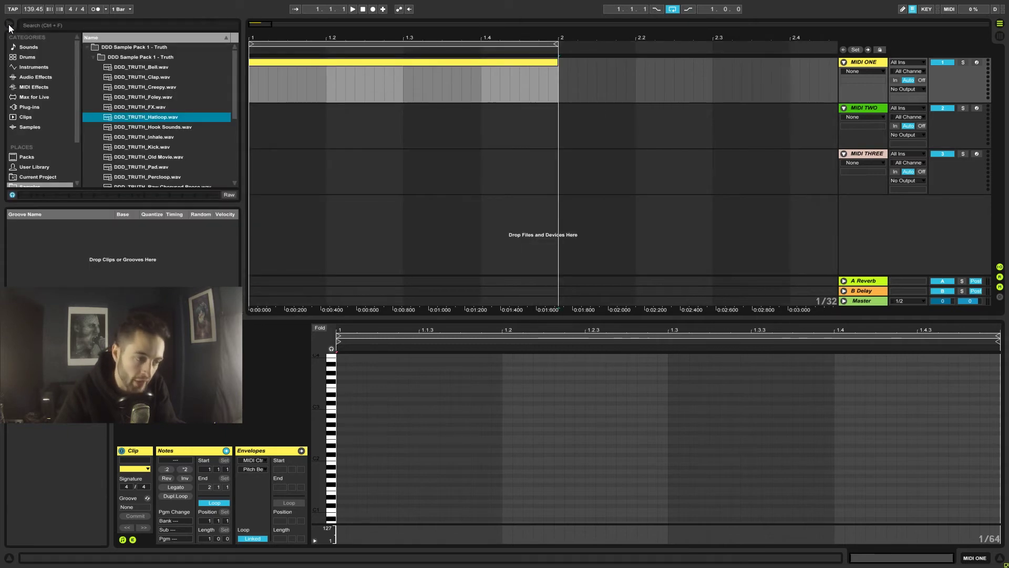
{"action": "left_click", "coordinate": [27, 67]}
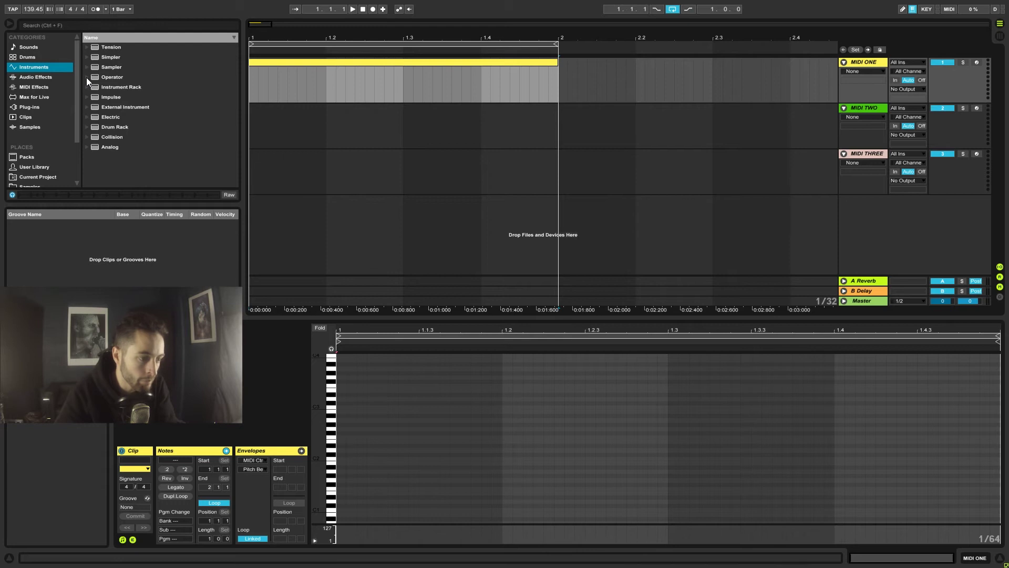
{"action": "left_click", "coordinate": [86, 77]}
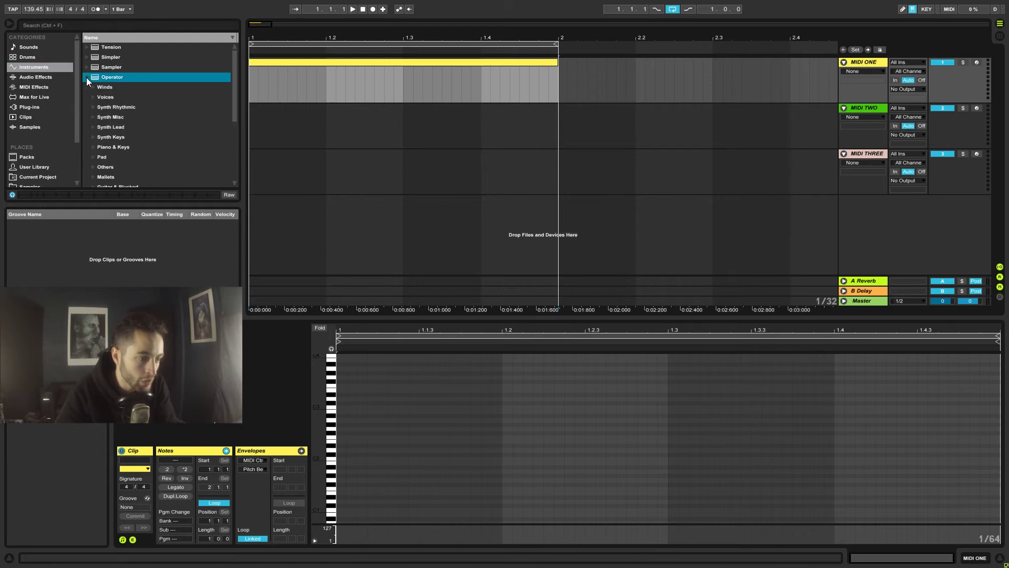
{"action": "left_click", "coordinate": [90, 128]}
{"action": "left_click", "coordinate": [93, 128]}
{"action": "scroll", "coordinate": [140, 144], "scroll_direction": "down", "scroll_amount": 2}
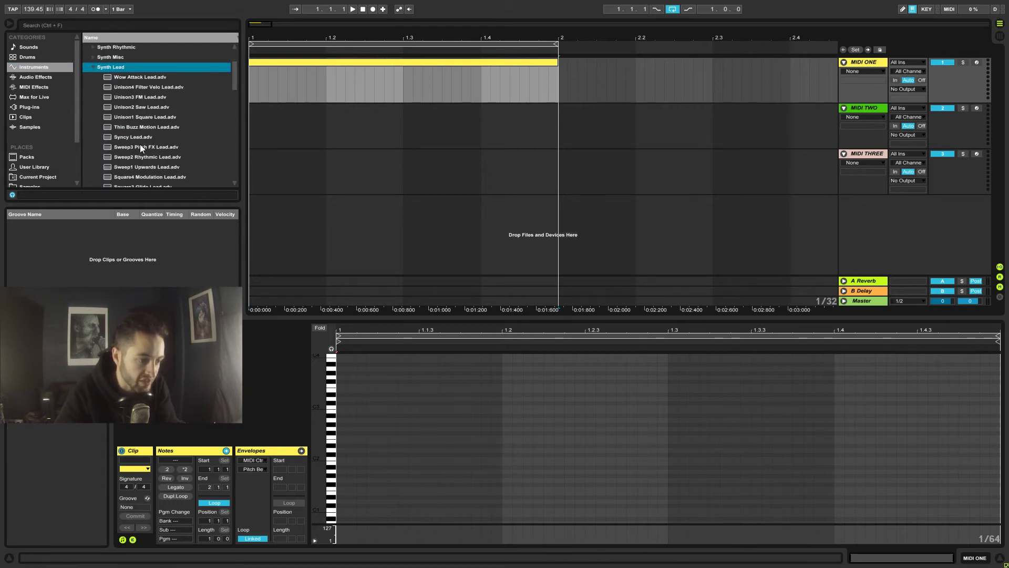
{"action": "left_click", "coordinate": [127, 146]}
{"action": "scroll", "coordinate": [146, 156], "scroll_direction": "down", "scroll_amount": 1}
{"action": "left_click", "coordinate": [139, 145]}
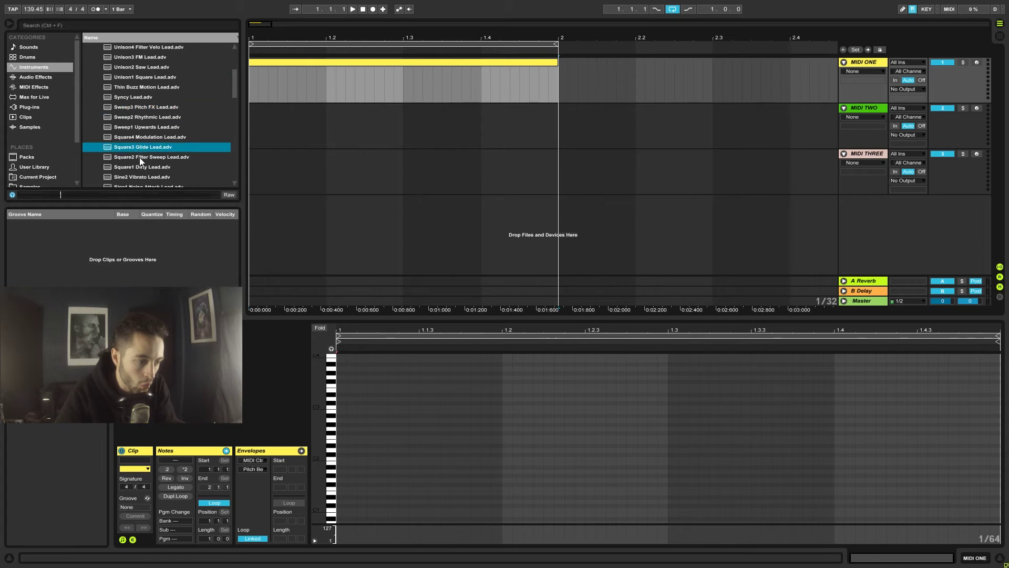
{"action": "left_click", "coordinate": [140, 157]}
{"action": "left_click", "coordinate": [147, 145]}
{"action": "left_click_drag", "start_coordinate": [351, 101], "coordinate": [353, 99]}
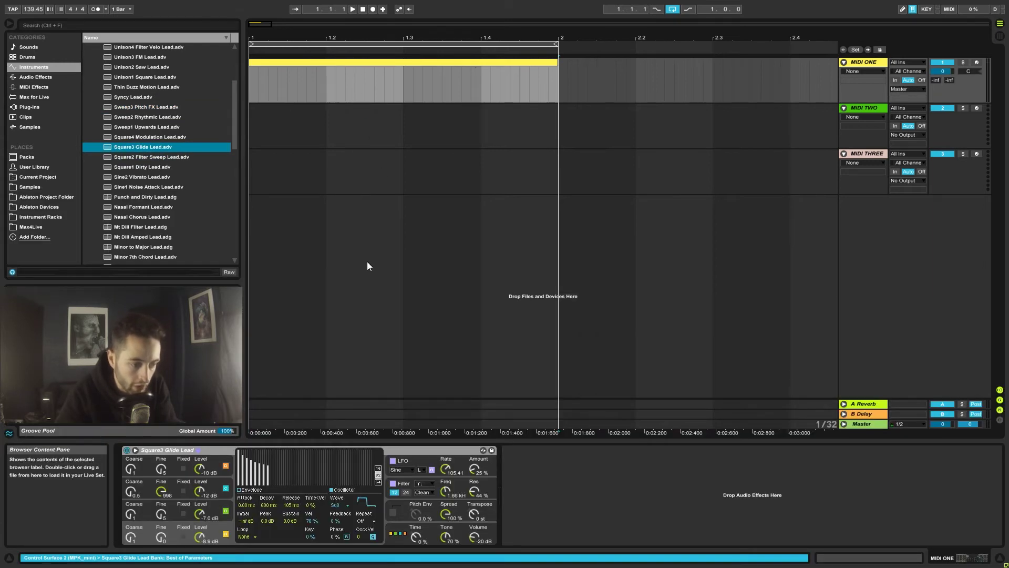
- Hide the browser and show the MIDI ONE clip's piano roll in the detail view
{"action": "left_click", "coordinate": [9, 25]}
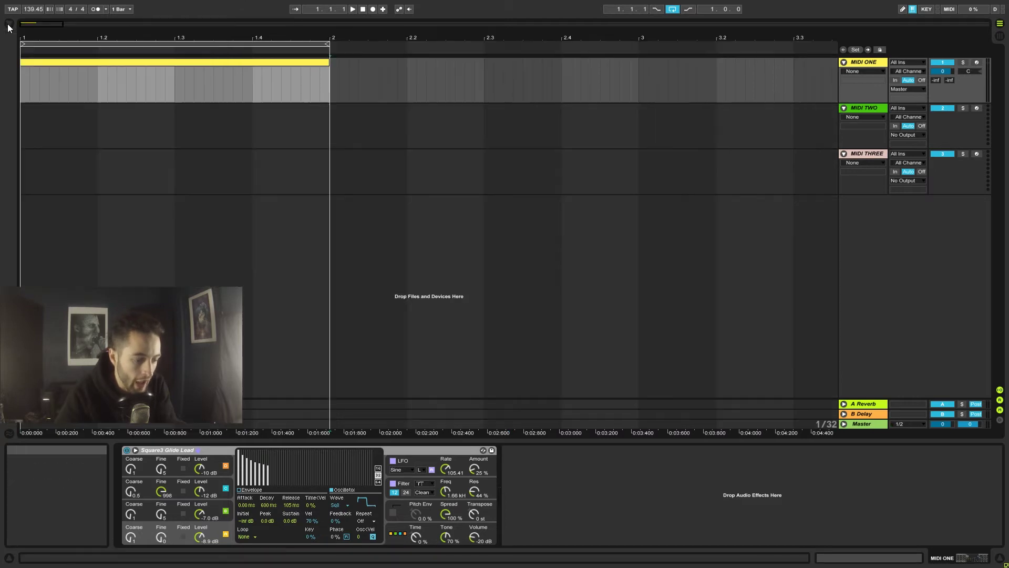
{"action": "left_click", "coordinate": [122, 63]}
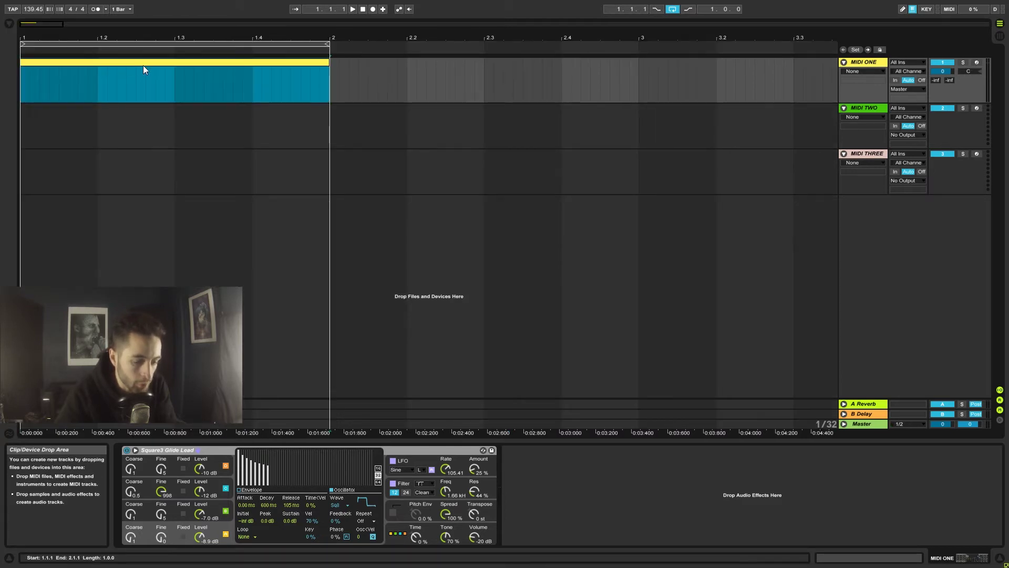
{"action": "left_click", "coordinate": [857, 558]}
{"action": "key", "text": "shift+Tab"}
{"action": "key", "text": "shift+Tab"}
{"action": "key", "text": "shift+Tab"}
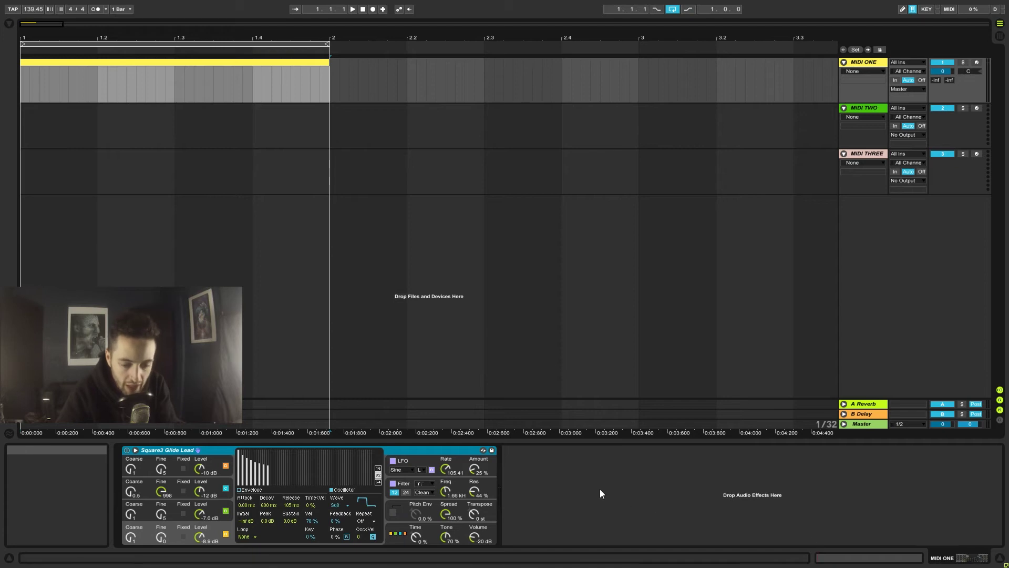
{"action": "key", "text": "shift+Tab"}
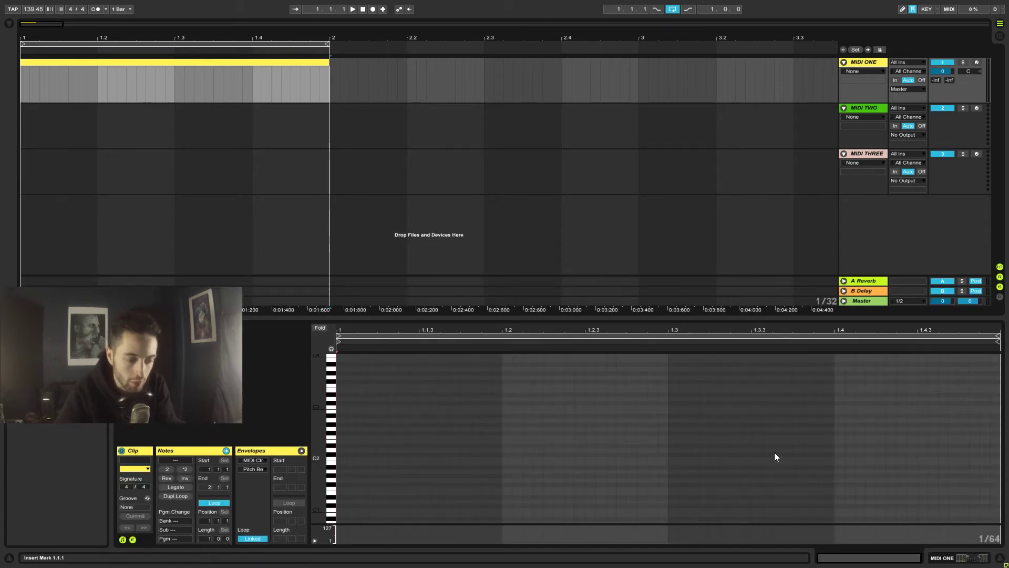
- Draw test notes: a full-bar C3, a half-bar A2 and an eighth-note E2, changing the grid for each
{"action": "double_click", "coordinate": [345, 407]}
{"action": "mouse_move", "coordinate": [347, 407]}
{"action": "left_mouse_down"}
{"action": "mouse_move", "coordinate": [523, 407]}
{"action": "mouse_move", "coordinate": [347, 407]}
{"action": "left_mouse_up"}
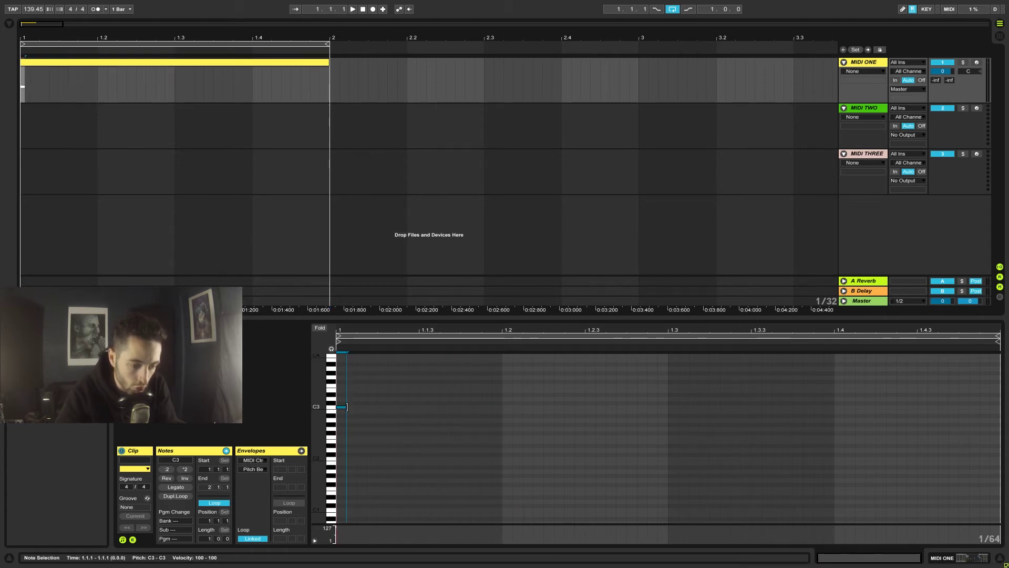
{"action": "right_click", "coordinate": [347, 406]}
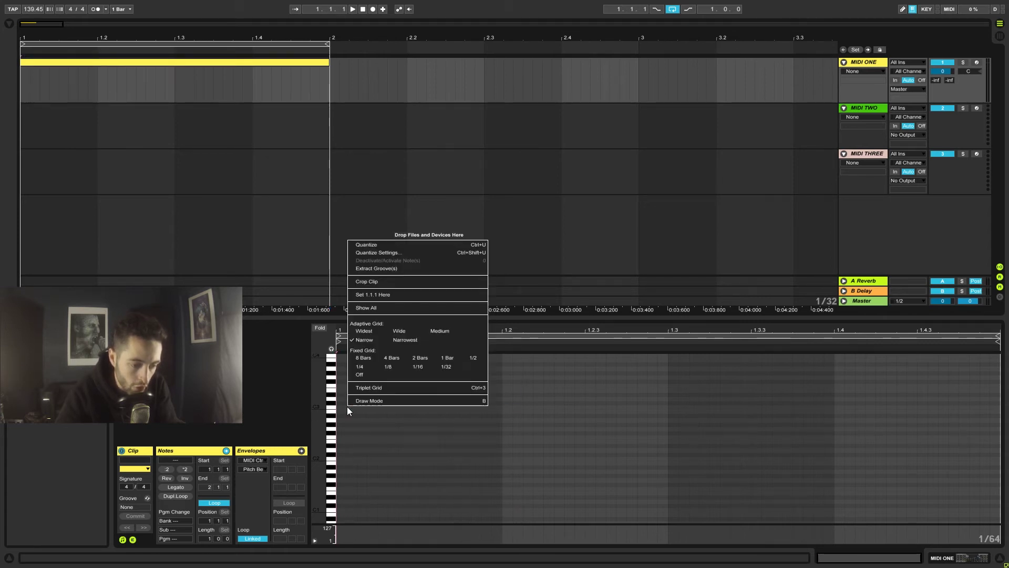
{"action": "left_click", "coordinate": [456, 360]}
{"action": "double_click", "coordinate": [359, 408]}
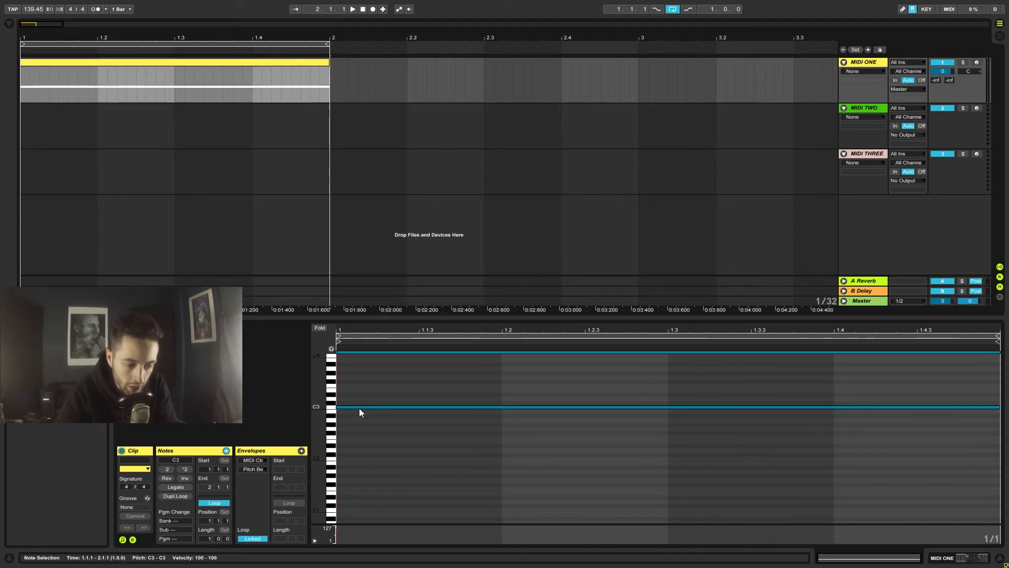
{"action": "right_click", "coordinate": [395, 430]}
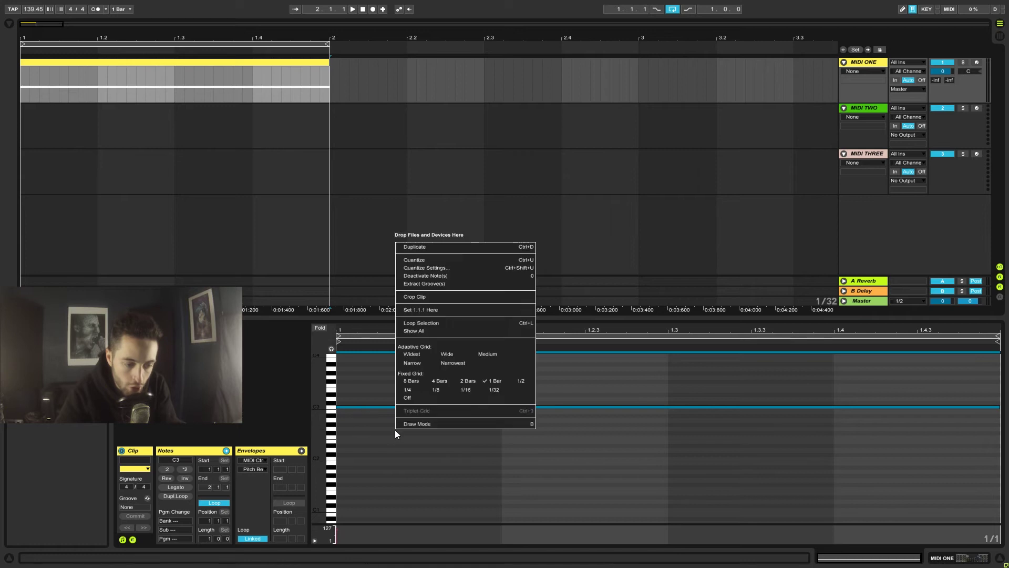
{"action": "left_click", "coordinate": [521, 382]}
{"action": "double_click", "coordinate": [348, 419]}
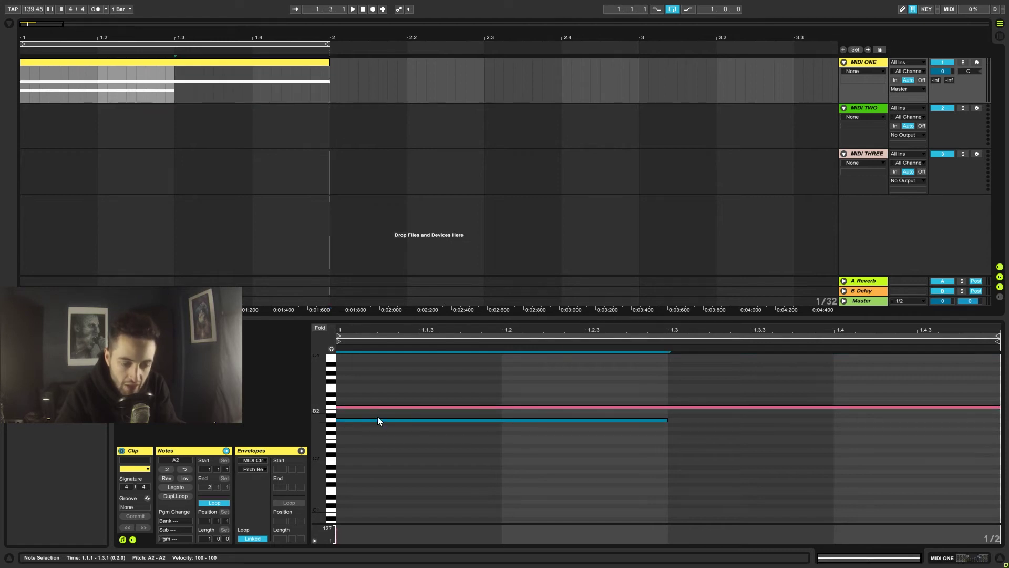
{"action": "right_click", "coordinate": [360, 438]}
{"action": "left_click", "coordinate": [401, 398]}
{"action": "double_click", "coordinate": [364, 440]}
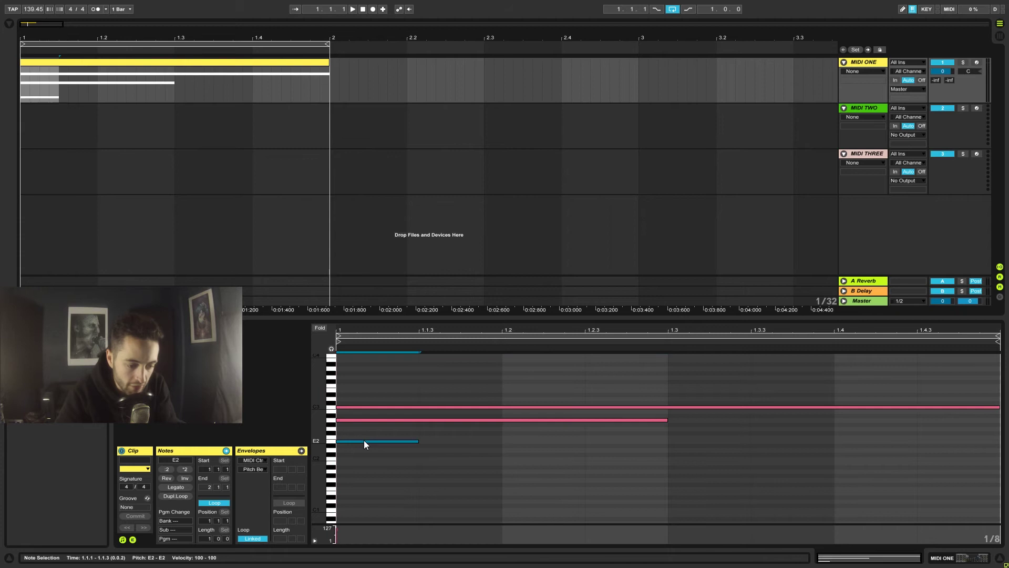
- Select the C3, A2 and E2 notes and delete them
{"action": "left_click_drag", "start_coordinate": [384, 482], "coordinate": [885, 361]}
{"action": "left_click", "coordinate": [379, 476]}
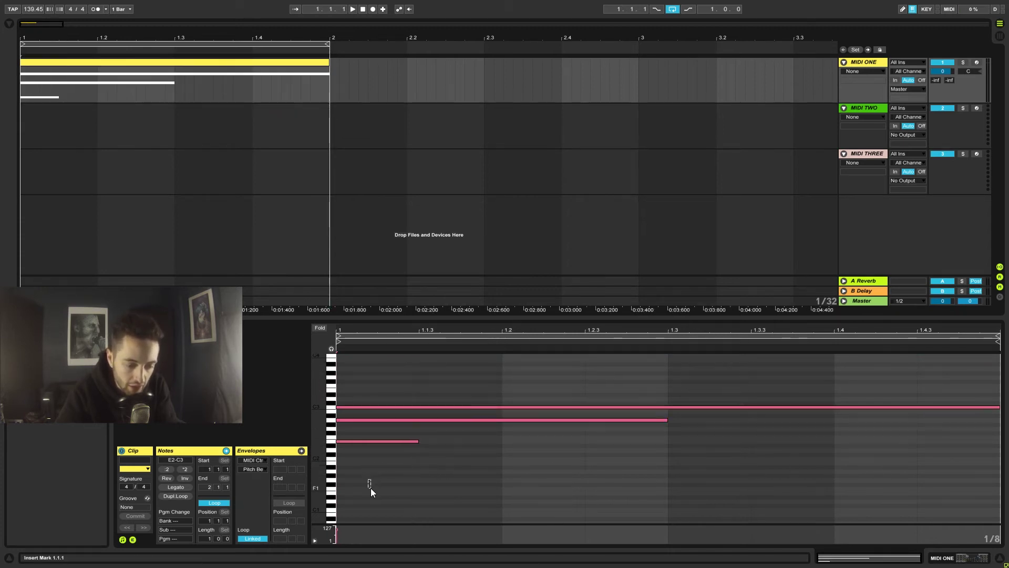
{"action": "left_click_drag", "start_coordinate": [348, 474], "coordinate": [837, 377]}
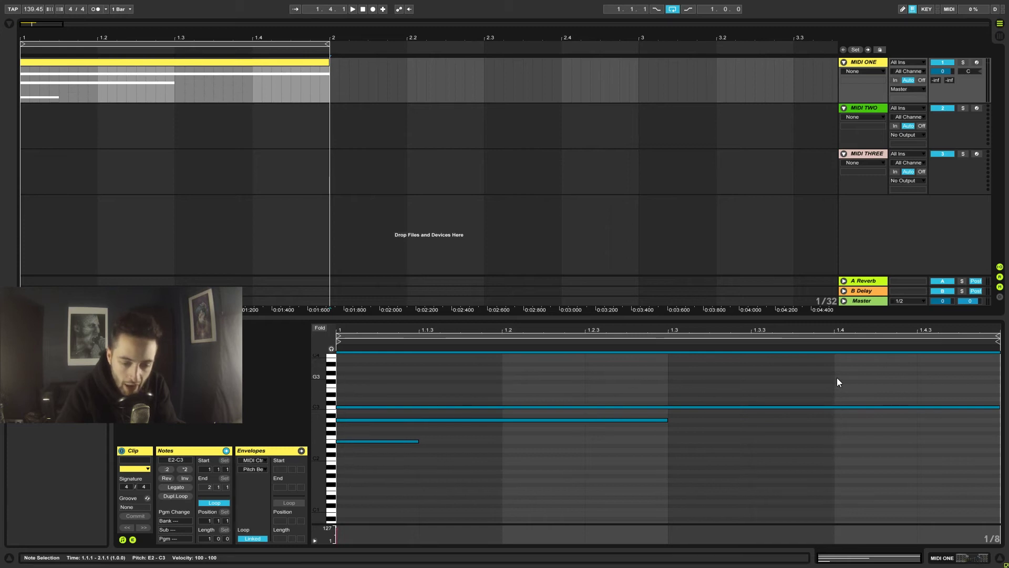
{"action": "key", "text": "Delete"}
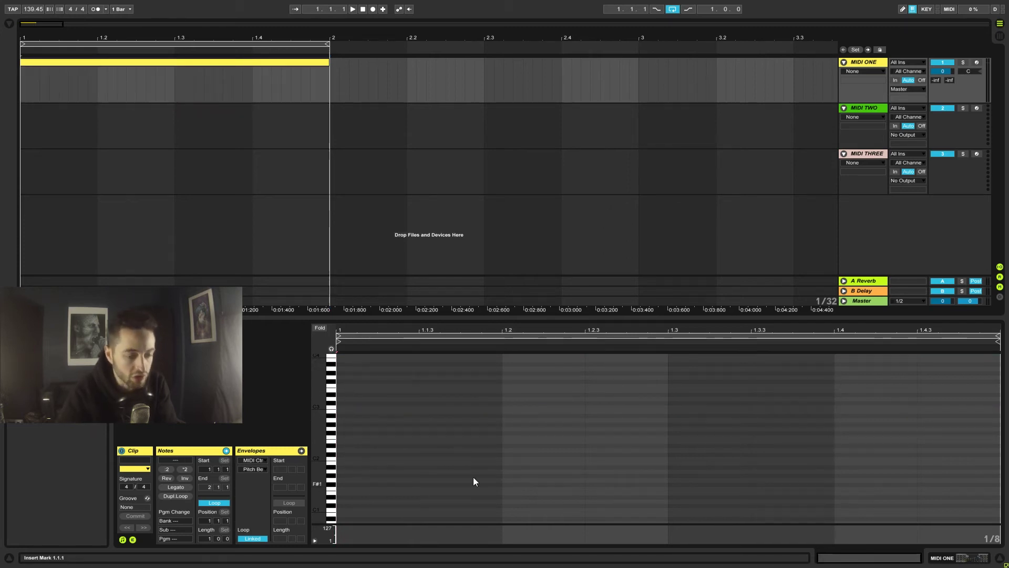
- Draw a C3 note at the clip start, play it, turn the grid off and shorten it
{"action": "double_click", "coordinate": [359, 407]}
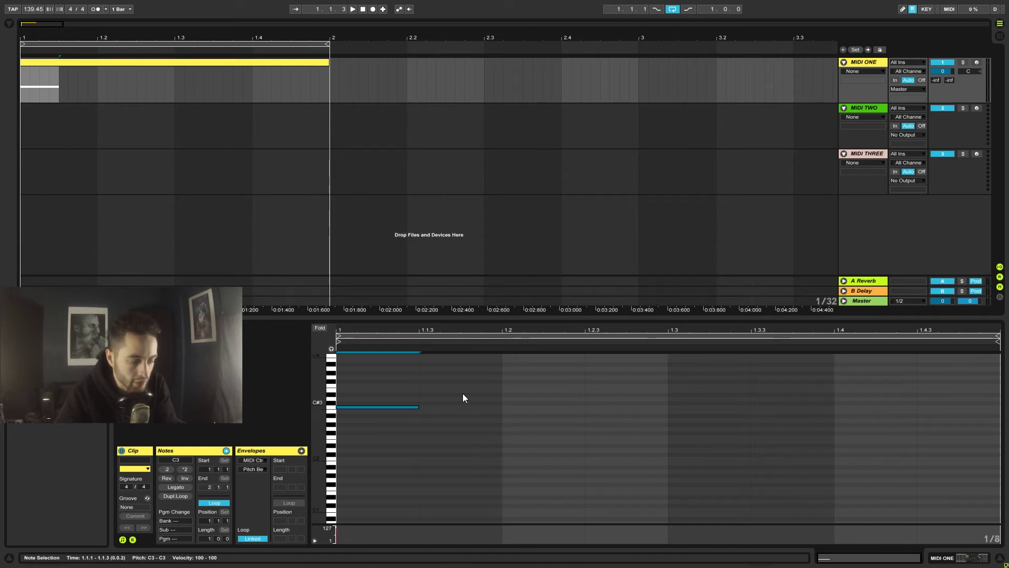
{"action": "key", "text": "space"}
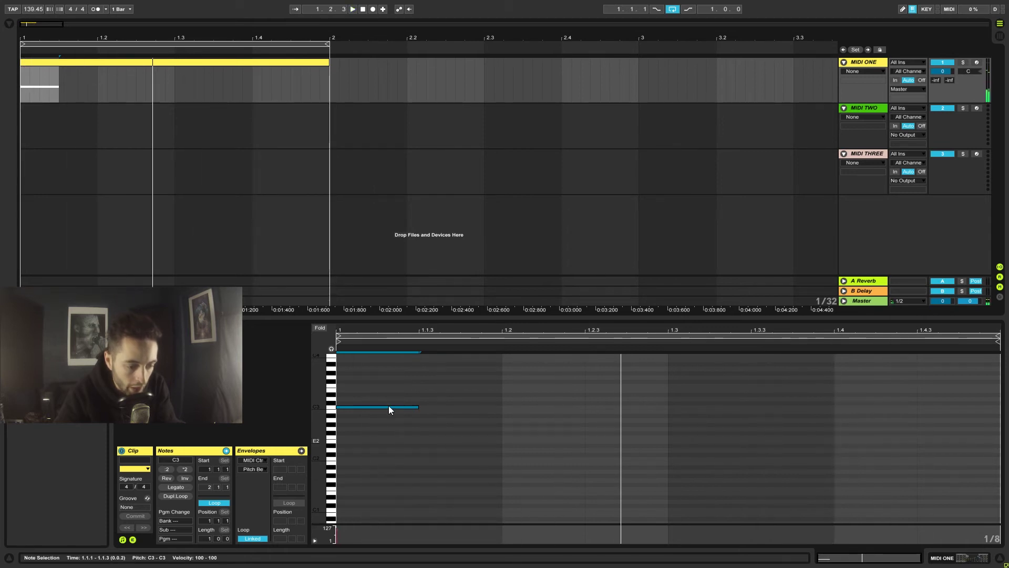
{"action": "right_click", "coordinate": [485, 414]}
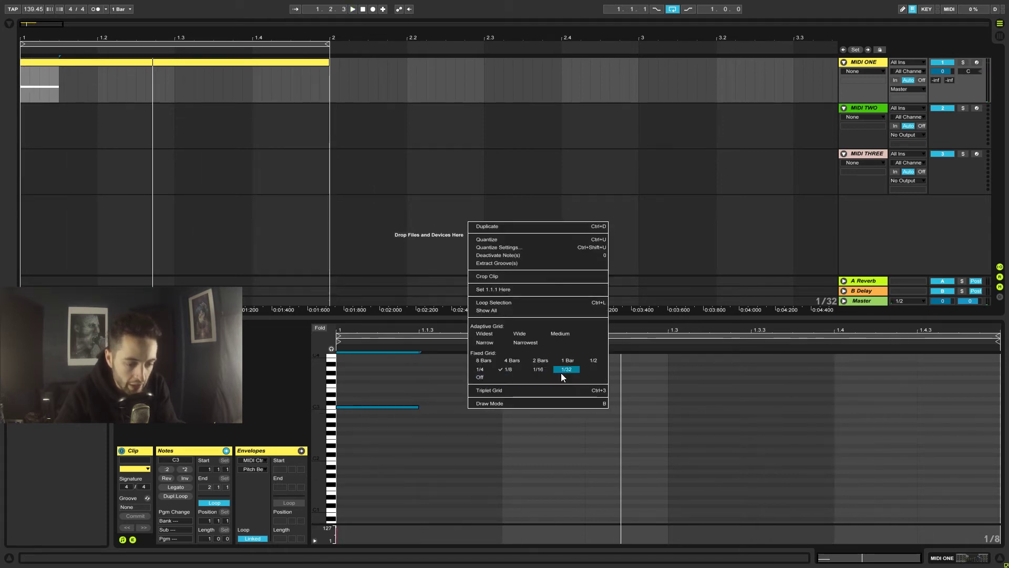
{"action": "left_click", "coordinate": [505, 378]}
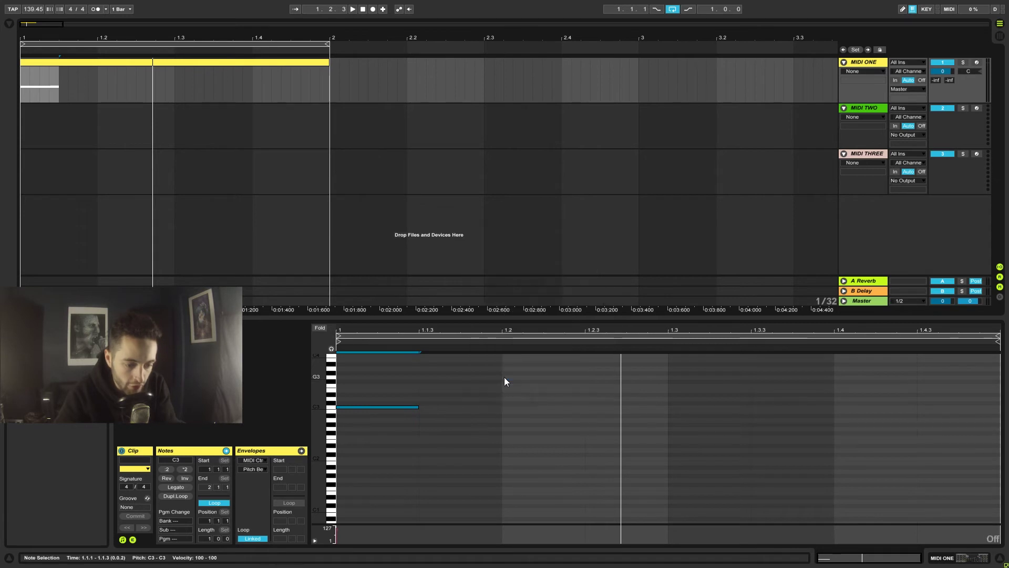
{"action": "key", "text": "space"}
{"action": "left_click_drag", "start_coordinate": [419, 407], "coordinate": [588, 408]}
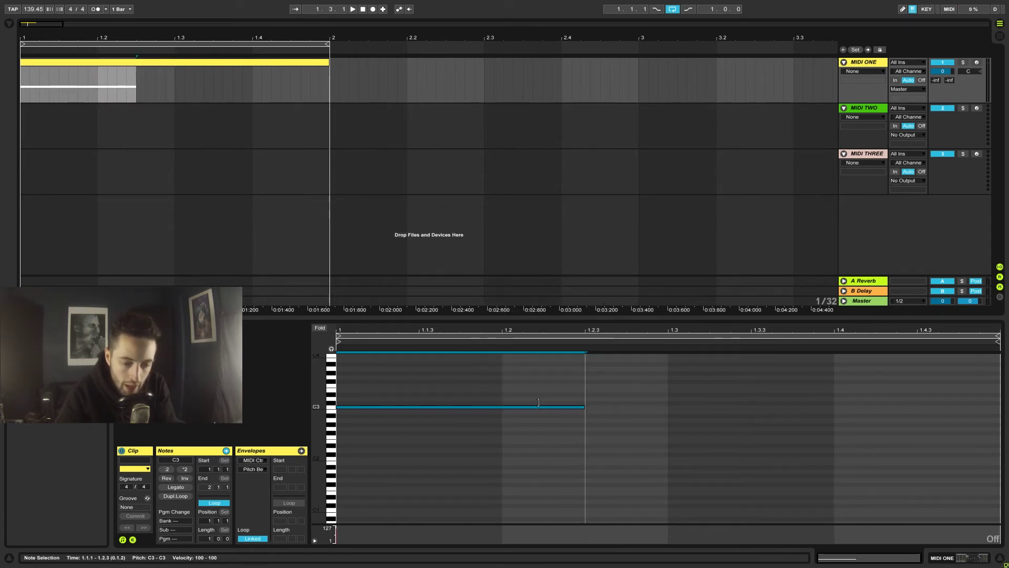
{"action": "left_click_drag", "start_coordinate": [431, 416], "coordinate": [525, 403]}
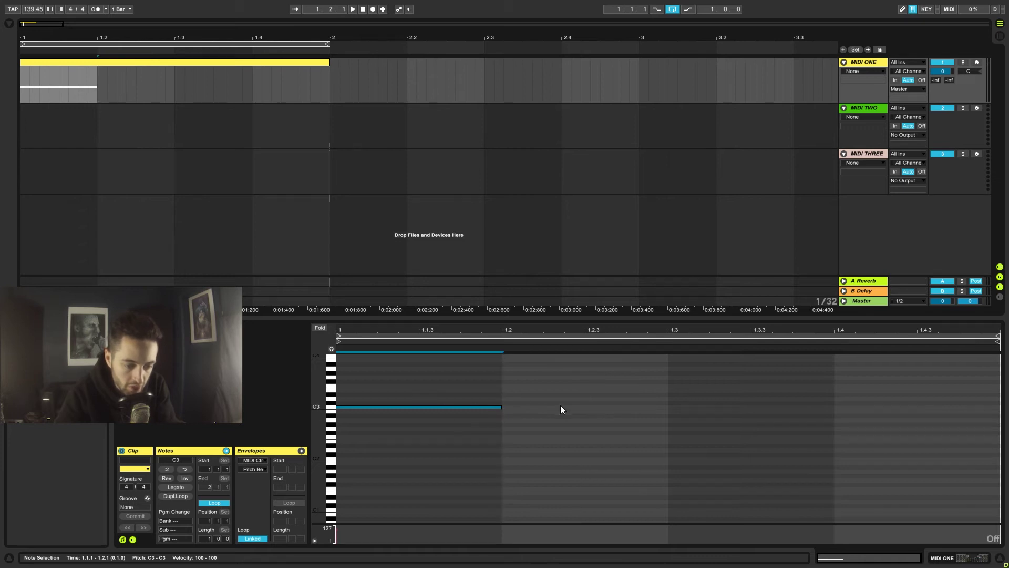
{"action": "left_click", "coordinate": [509, 412]}
- Trim the C3 note to end at 1.1.3 and restore the 1/8 fixed grid
{"action": "right_click", "coordinate": [510, 413]}
{"action": "left_click", "coordinate": [512, 412]}
{"action": "left_click_drag", "start_coordinate": [501, 407], "coordinate": [526, 408]}
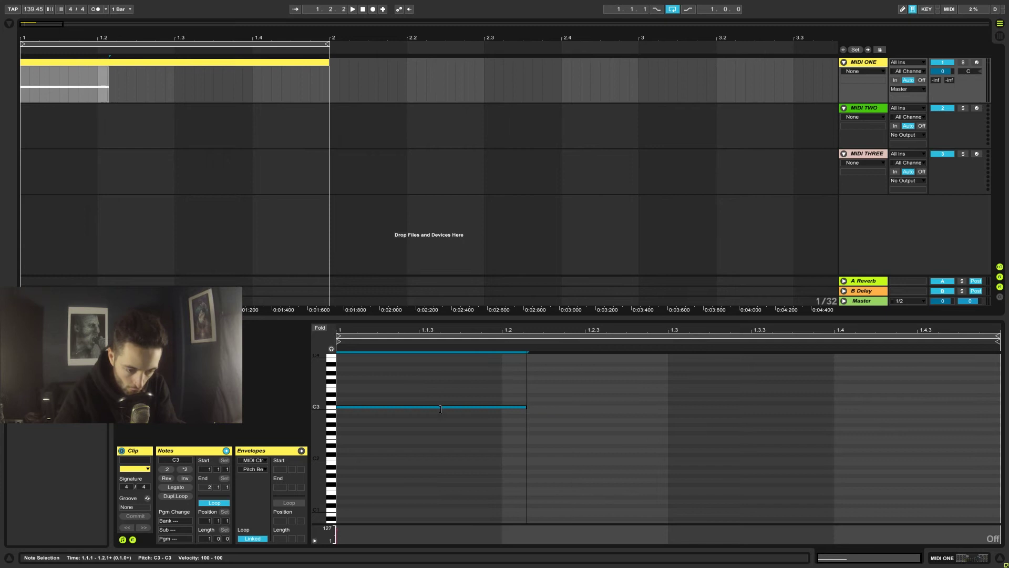
{"action": "left_click_drag", "start_coordinate": [441, 409], "coordinate": [459, 413]}
{"action": "left_click", "coordinate": [475, 408]}
{"action": "right_click", "coordinate": [476, 407]}
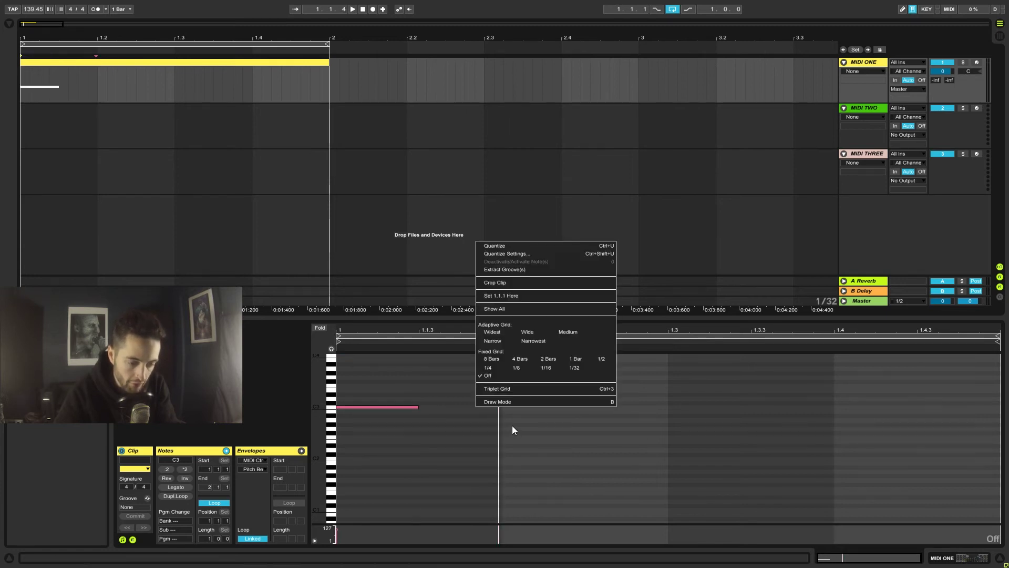
{"action": "left_click", "coordinate": [517, 367]}
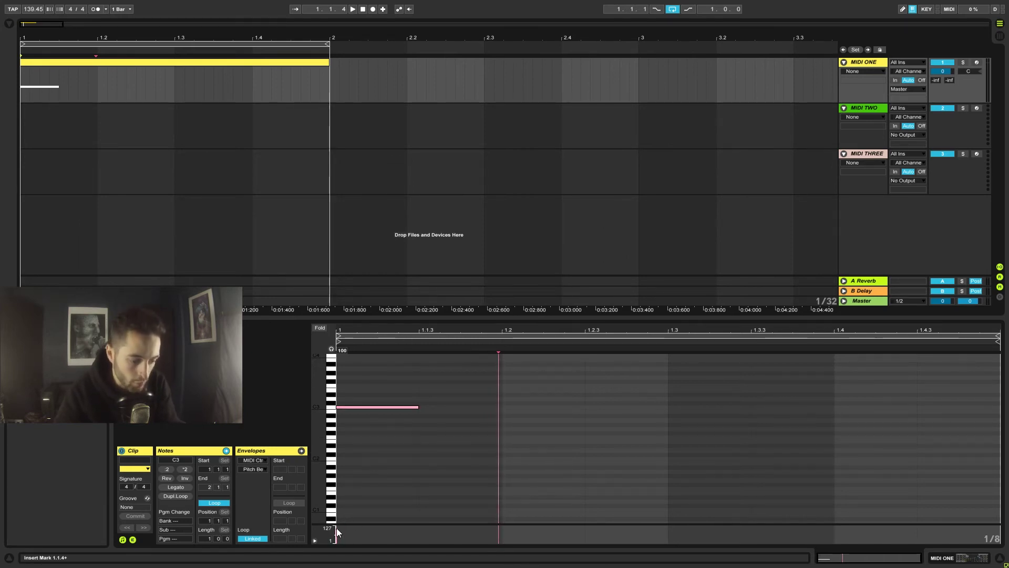
- Adjust the C3 note's velocity marker, auditioning with playback, until it reads 77
{"action": "left_click_drag", "start_coordinate": [336, 526], "coordinate": [337, 529]}
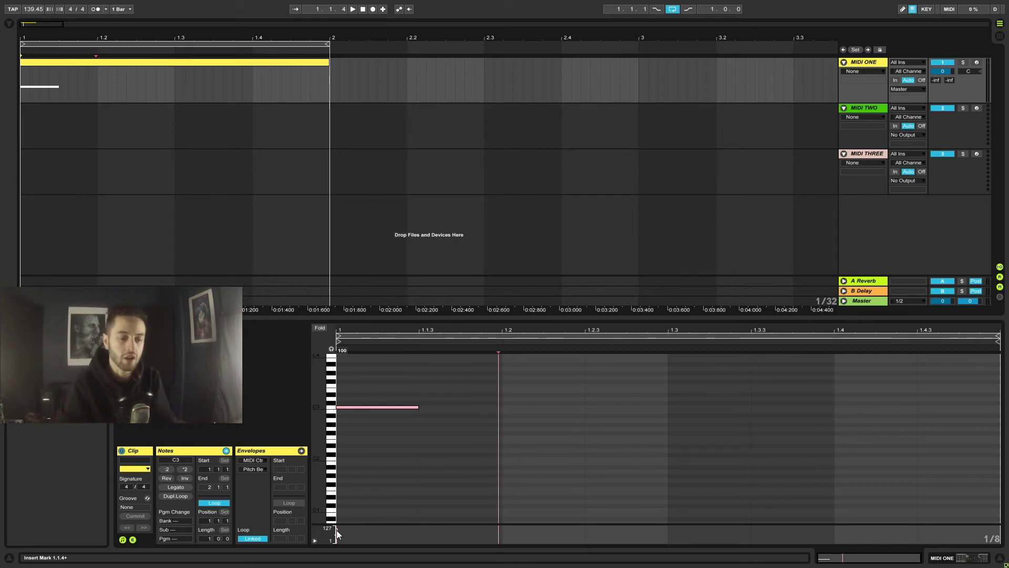
{"action": "left_click", "coordinate": [337, 532]}
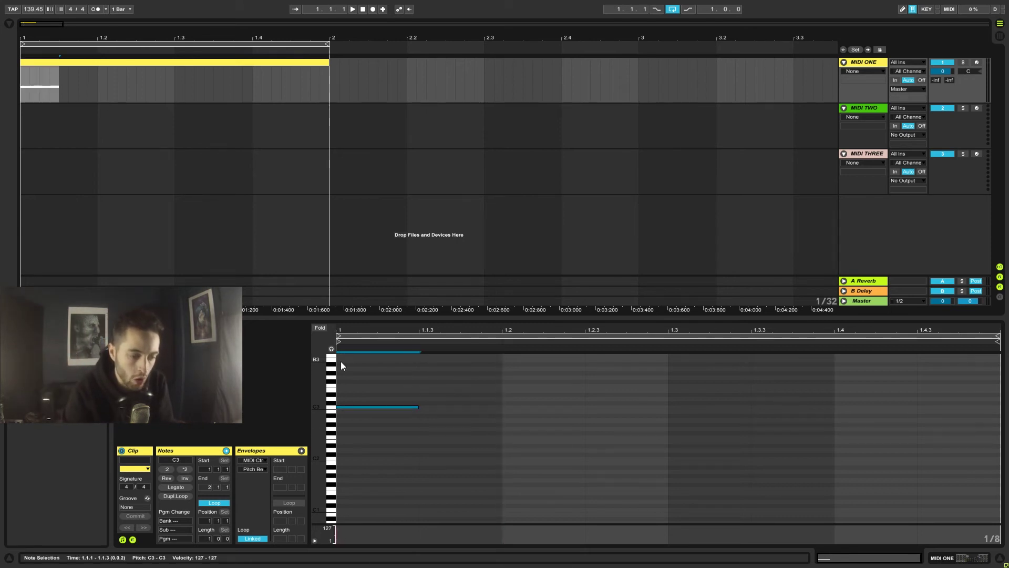
{"action": "key", "text": "space"}
{"action": "left_click", "coordinate": [336, 529]}
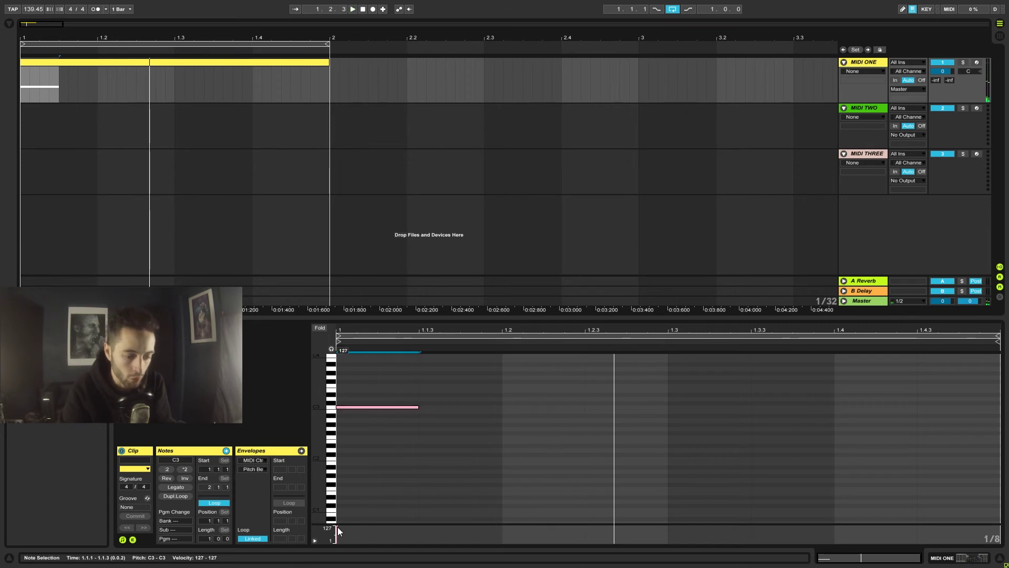
{"action": "left_click_drag", "start_coordinate": [337, 529], "coordinate": [337, 526]}
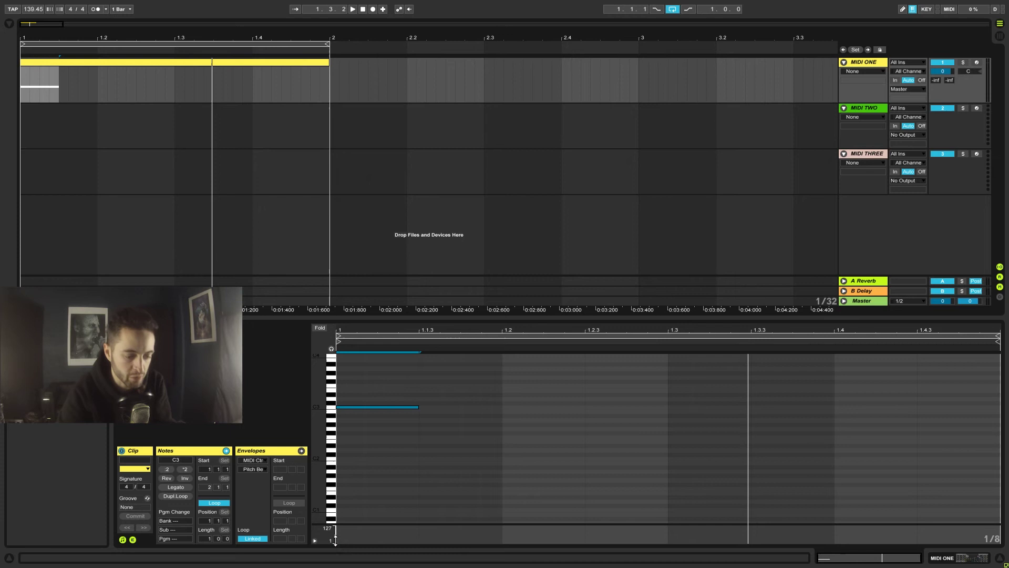
{"action": "left_click_drag", "start_coordinate": [337, 527], "coordinate": [337, 513]}
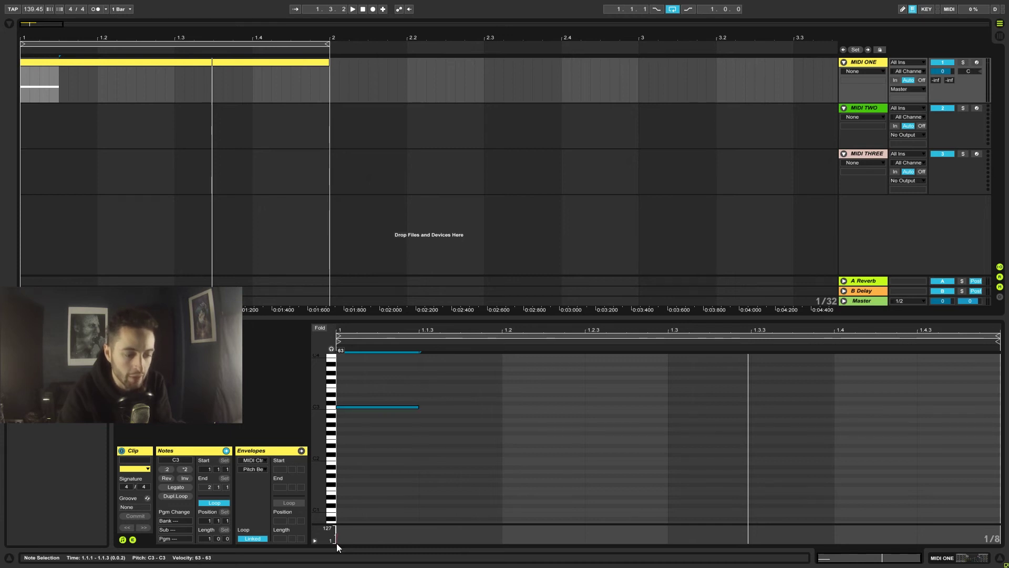
{"action": "left_click_drag", "start_coordinate": [333, 534], "coordinate": [336, 534]}
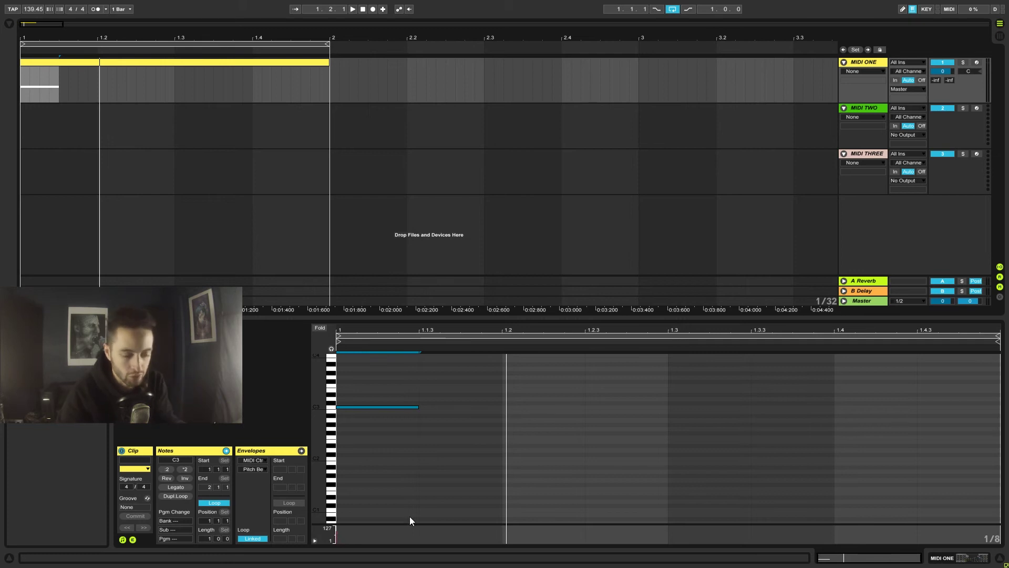
- Clear the stray area and time selections and reselect the C3 note
{"action": "left_click_drag", "start_coordinate": [498, 422], "coordinate": [407, 407]}
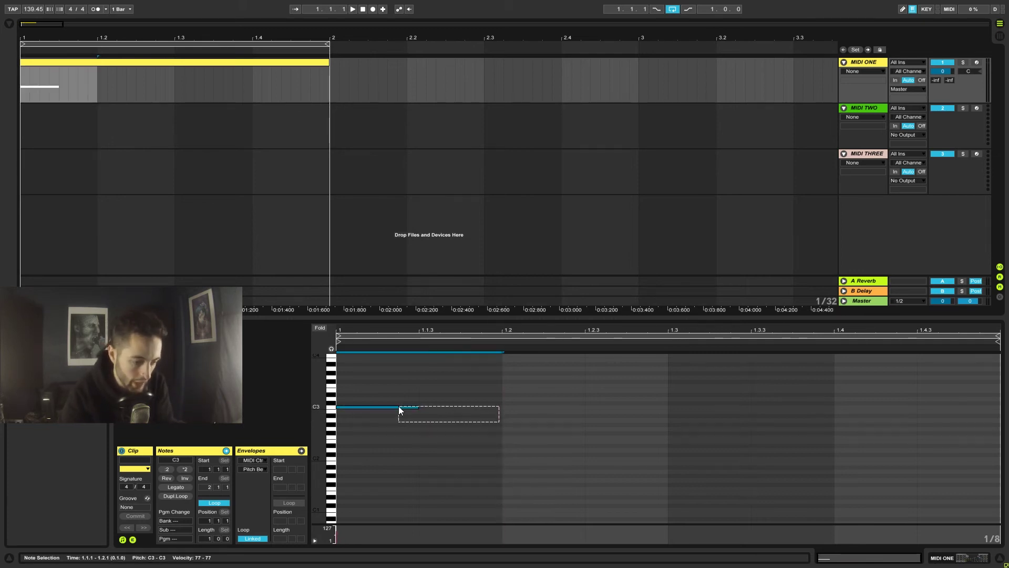
{"action": "left_click", "coordinate": [440, 431]}
{"action": "left_click_drag", "start_coordinate": [413, 422], "coordinate": [379, 404]}
{"action": "left_click", "coordinate": [385, 438]}
{"action": "left_click", "coordinate": [372, 407]}
{"action": "left_click", "coordinate": [389, 431]}
{"action": "left_click", "coordinate": [371, 407]}
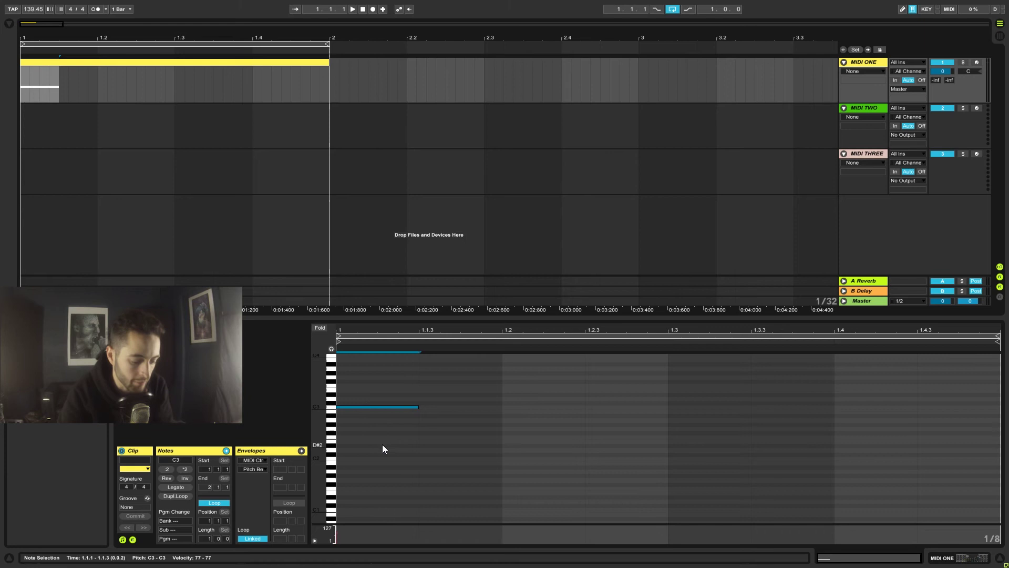
- Duplicate the C3 note and move the copy to start at 1.2.3
{"action": "key", "text": "ctrl+d"}
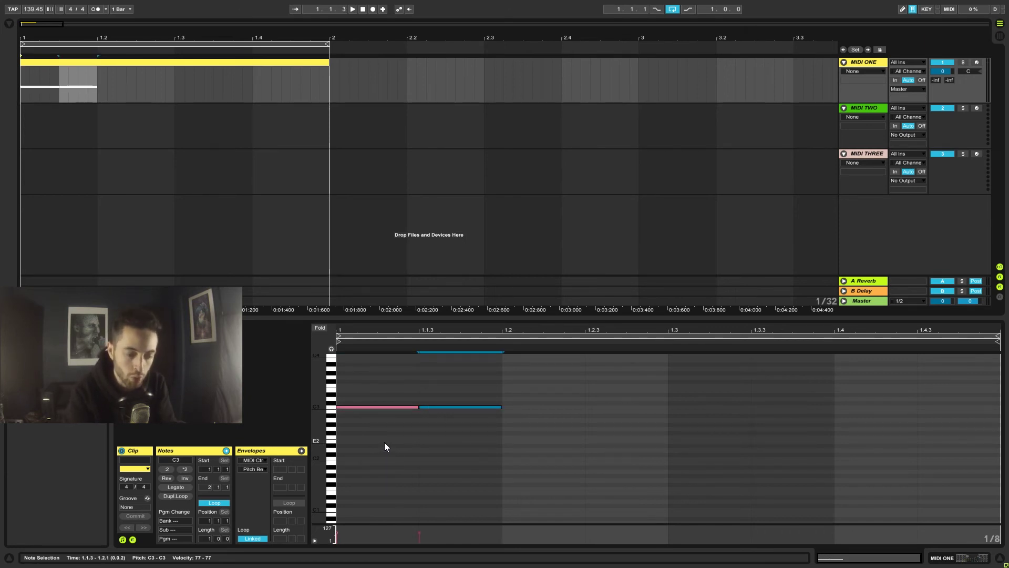
{"action": "key", "text": "Up"}
{"action": "key", "text": "Up"}
{"action": "key", "text": "Up"}
{"action": "key", "text": "Down"}
{"action": "key", "text": "Down"}
{"action": "key", "text": "Down"}
{"action": "key", "text": "Down"}
{"action": "key", "text": "Down"}
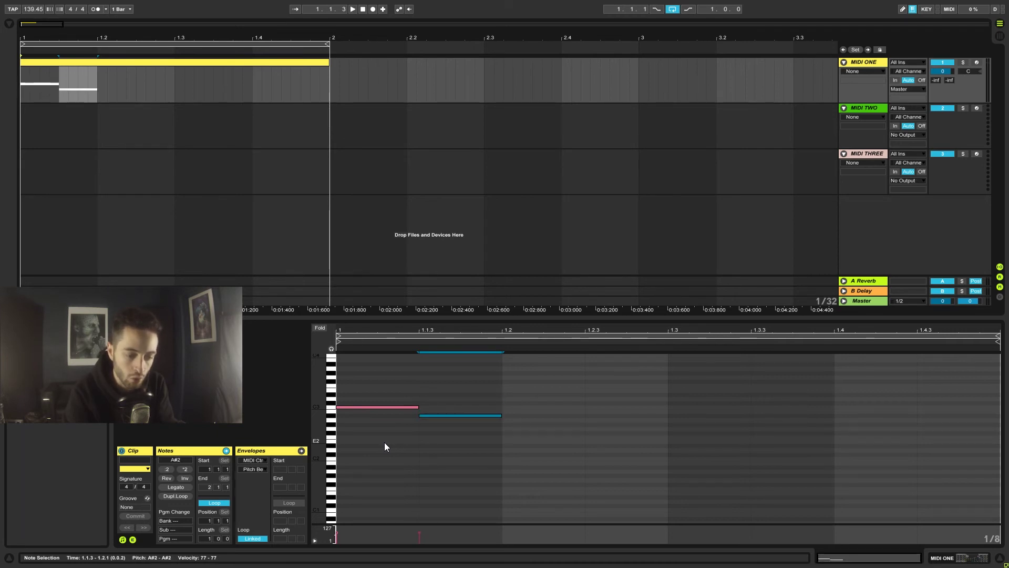
{"action": "key", "text": "Right"}
{"action": "key", "text": "Right"}
{"action": "key", "text": "Right"}
{"action": "key", "text": "Right"}
{"action": "key", "text": "Left"}
{"action": "key", "text": "Left"}
{"action": "key", "text": "Left"}
{"action": "key", "text": "Left"}
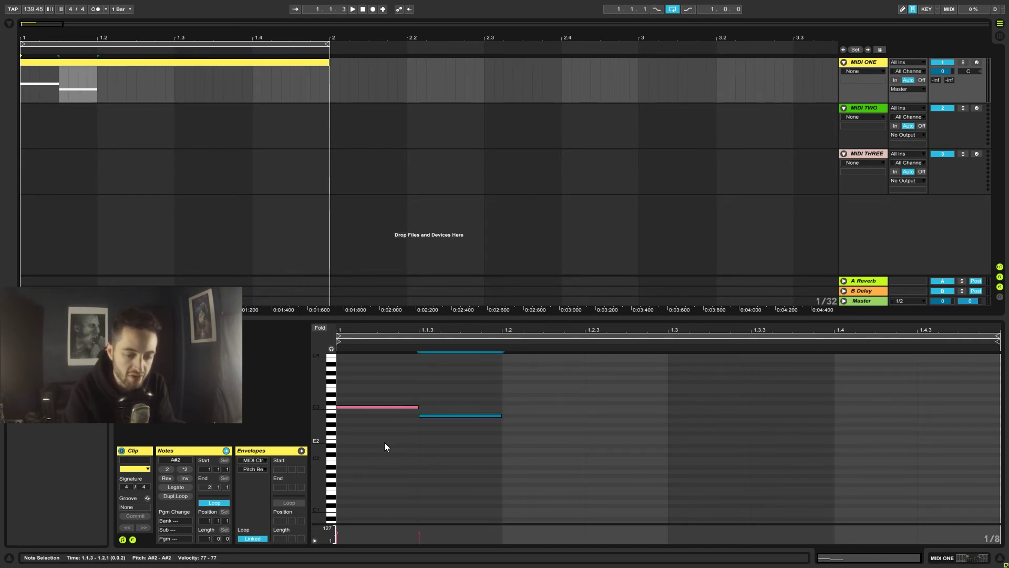
{"action": "key", "text": "Right"}
{"action": "key", "text": "Right"}
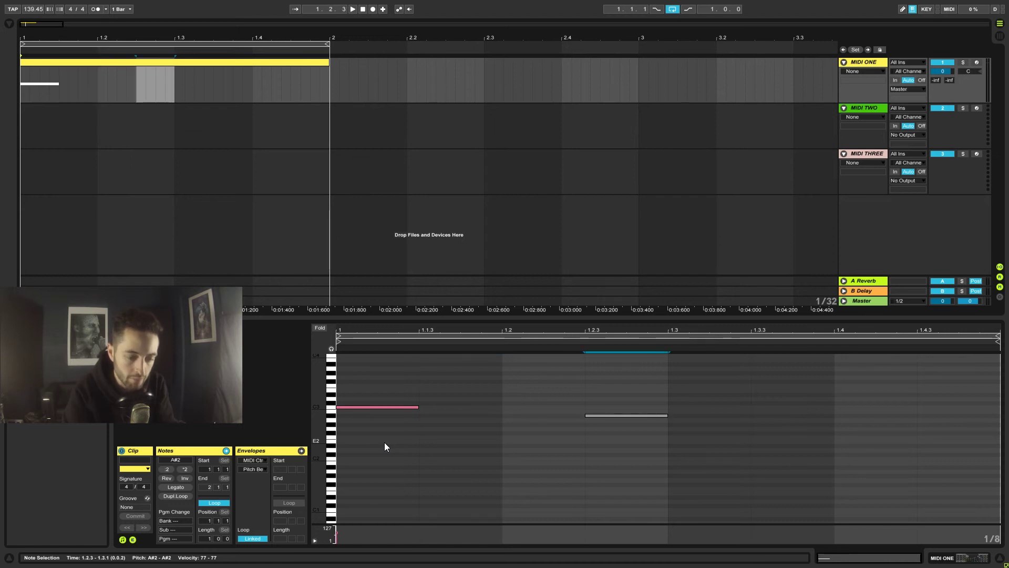
{"action": "left_click", "coordinate": [497, 426]}
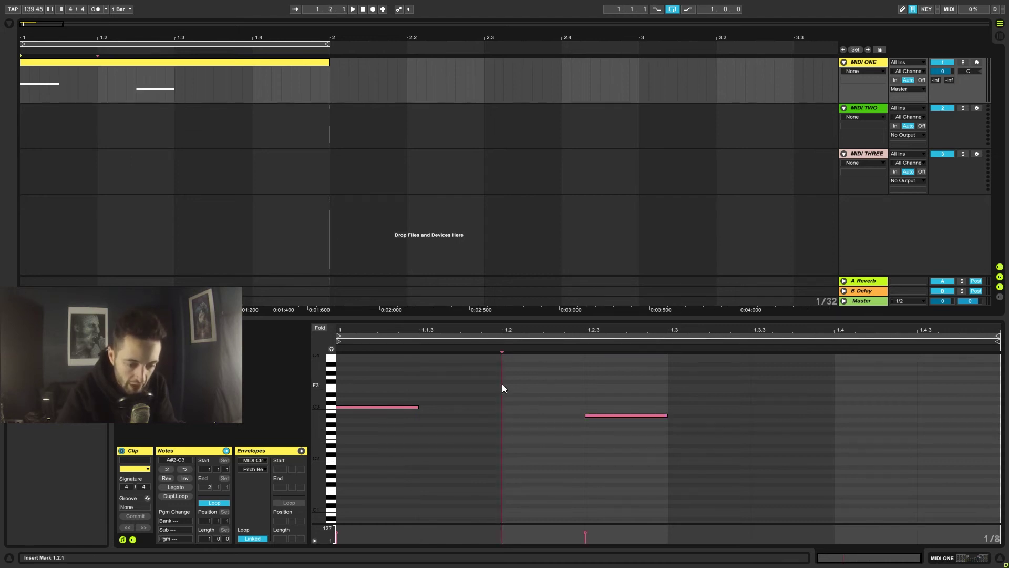
- Add a copy as an F3 note at 1.4 and play back the three-note melody
{"action": "left_click_drag", "start_coordinate": [503, 388], "coordinate": [670, 500]}
{"action": "key", "text": "Up"}
{"action": "key", "text": "Up"}
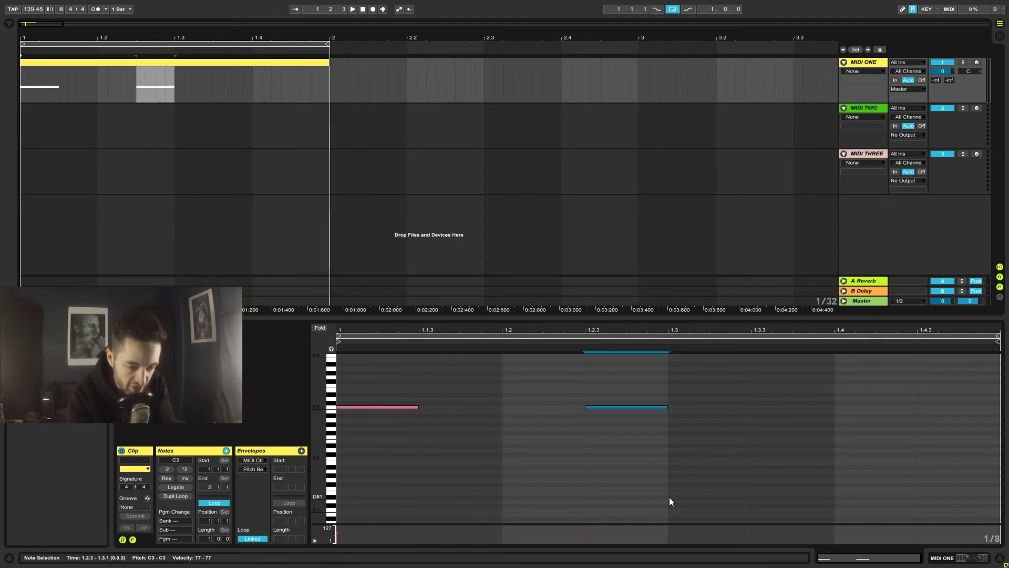
{"action": "key", "text": "ctrl+d"}
{"action": "key", "text": "Down"}
{"action": "key", "text": "Down"}
{"action": "key", "text": "Down"}
{"action": "key", "text": "Down"}
{"action": "key", "text": "Right"}
{"action": "key", "text": "Right"}
{"action": "key", "text": "Up"}
{"action": "key", "text": "Up"}
{"action": "key", "text": "Up"}
{"action": "key", "text": "Up"}
{"action": "key", "text": "Up"}
{"action": "key", "text": "Up"}
{"action": "key", "text": "Up"}
{"action": "key", "text": "Up"}
{"action": "key", "text": "Up"}
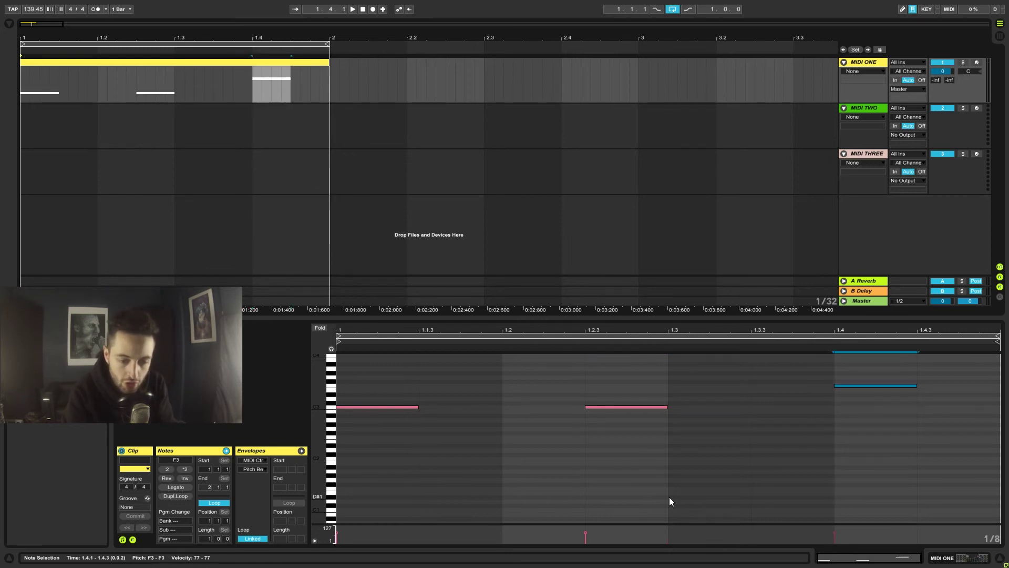
{"action": "key", "text": "space"}
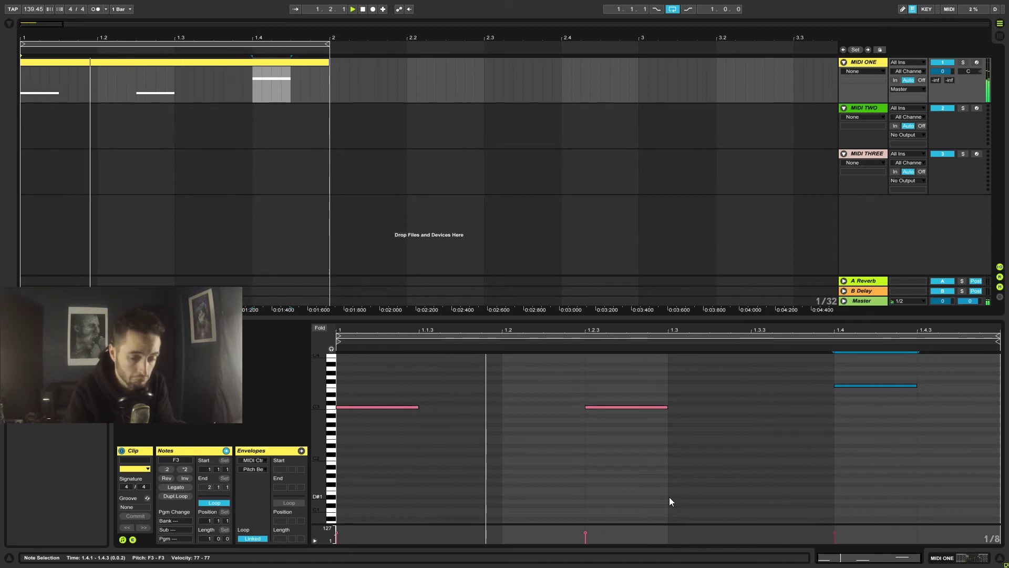
- With a 1/16 grid, duplicate the first C3, shorten the copy to a sliver, and duplicate it
{"action": "right_click", "coordinate": [713, 411]}
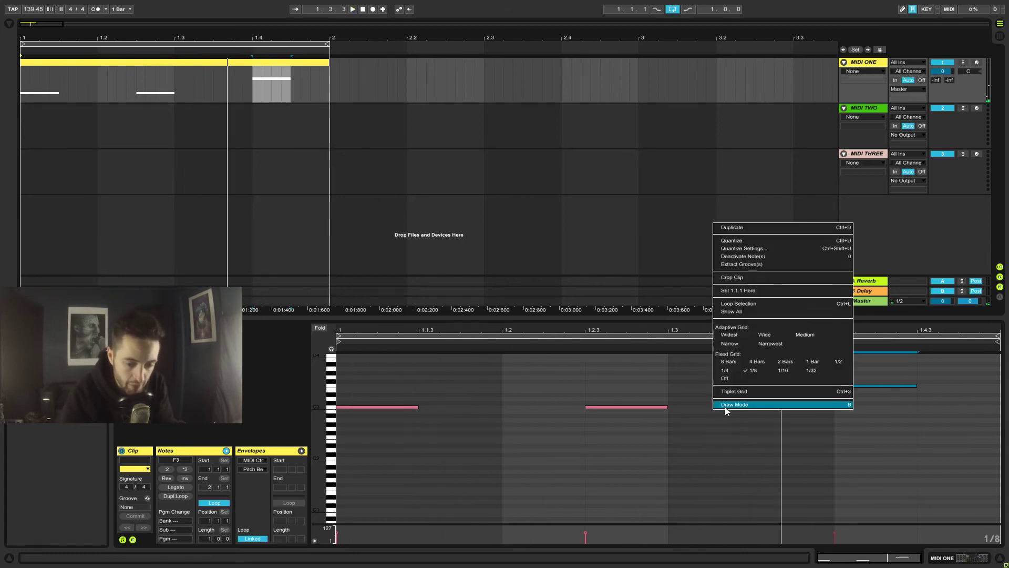
{"action": "left_click", "coordinate": [790, 371]}
{"action": "left_click", "coordinate": [413, 408]}
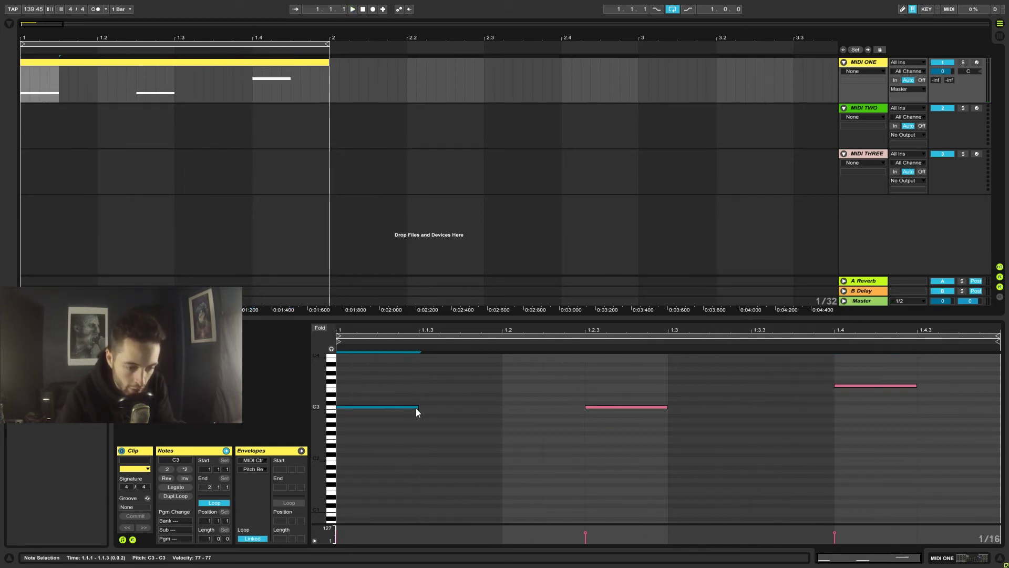
{"action": "key", "text": "ctrl+d"}
{"action": "key", "text": "Right"}
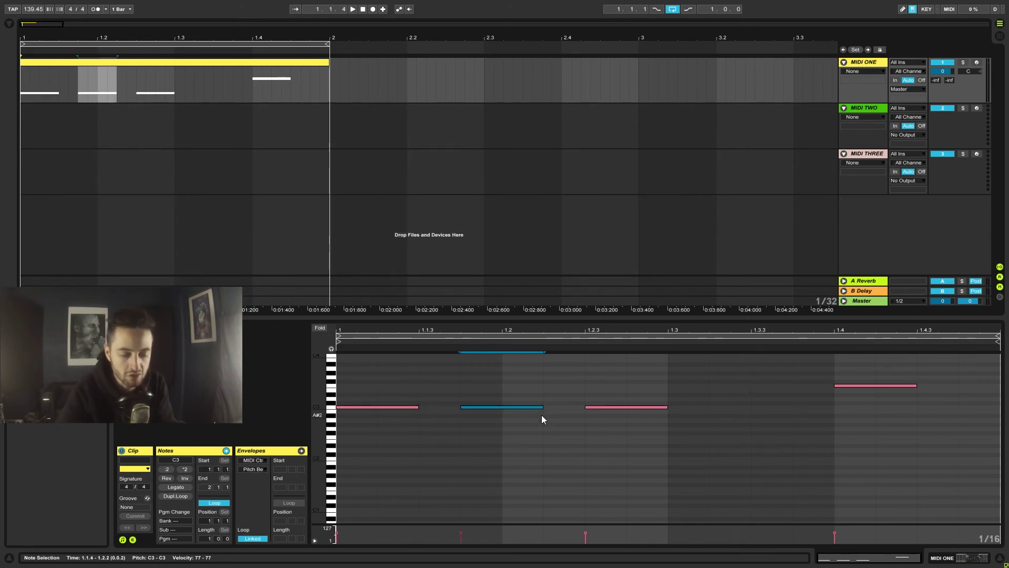
{"action": "left_click_drag", "start_coordinate": [543, 408], "coordinate": [499, 410]}
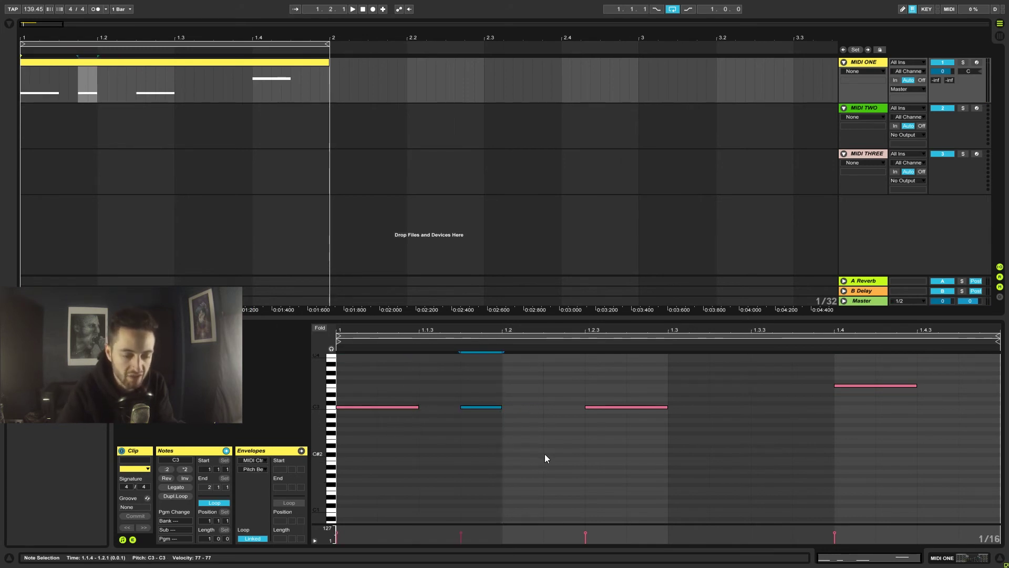
{"action": "key", "text": "ctrl+d"}
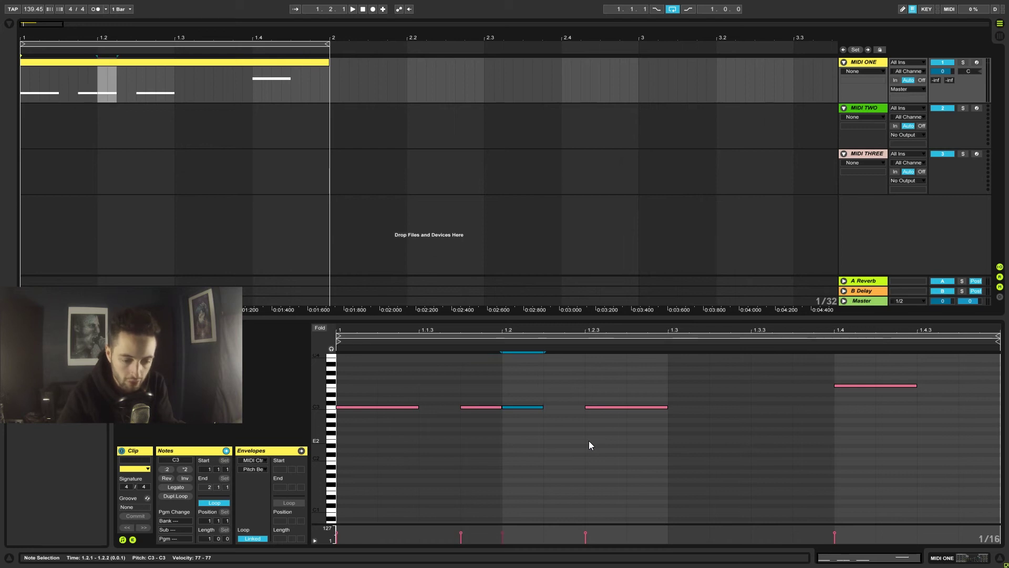
- Set the grid to 1/32, move the short C3 copy to 1.2.2, and shorten all notes
{"action": "right_click", "coordinate": [589, 441]}
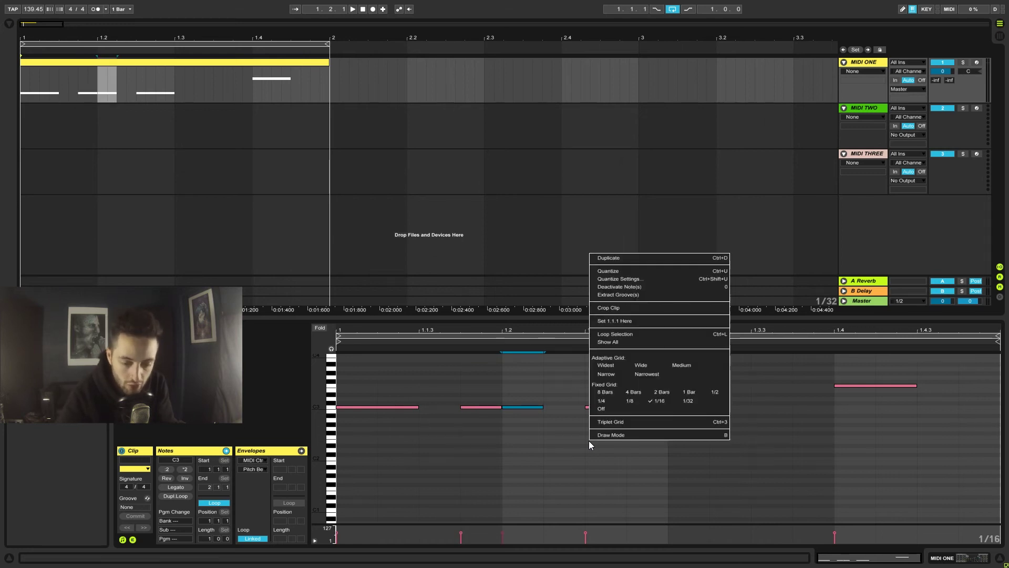
{"action": "left_click", "coordinate": [623, 410]}
{"action": "mouse_move", "coordinate": [541, 408]}
{"action": "left_mouse_down"}
{"action": "mouse_move", "coordinate": [522, 408]}
{"action": "mouse_move", "coordinate": [559, 409]}
{"action": "left_mouse_up"}
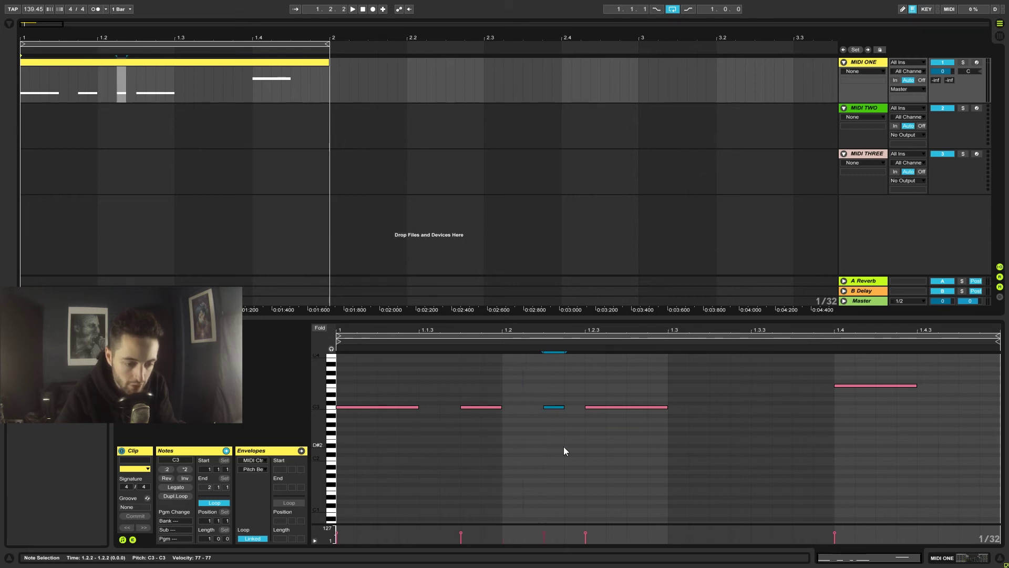
{"action": "key", "text": "space"}
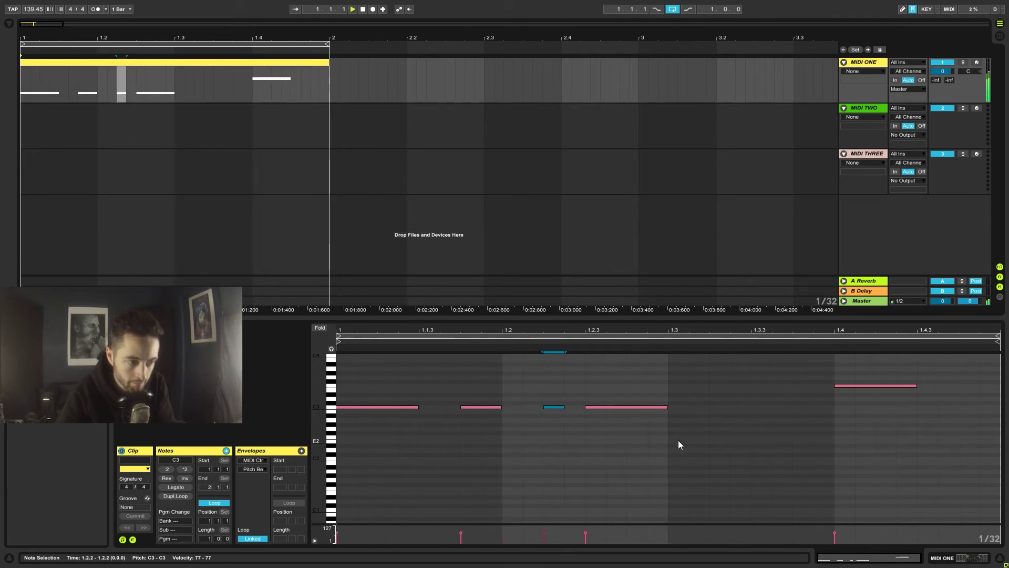
{"action": "left_click_drag", "start_coordinate": [366, 456], "coordinate": [931, 362]}
{"action": "mouse_move", "coordinate": [419, 409]}
{"action": "left_mouse_down"}
{"action": "mouse_move", "coordinate": [347, 412]}
{"action": "mouse_move", "coordinate": [462, 410]}
{"action": "mouse_move", "coordinate": [419, 410]}
{"action": "left_mouse_up"}
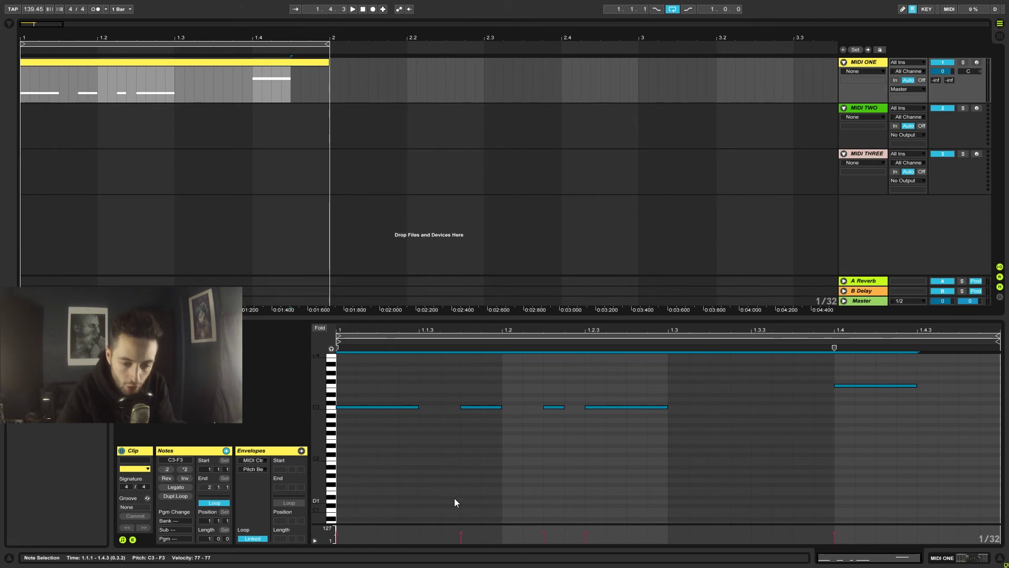
- Trim the selected notes' starts and test a velocity of 8 before raising it back
{"action": "mouse_move", "coordinate": [337, 407]}
{"action": "left_mouse_down"}
{"action": "mouse_move", "coordinate": [367, 406]}
{"action": "mouse_move", "coordinate": [349, 406]}
{"action": "left_mouse_up"}
{"action": "mouse_move", "coordinate": [597, 331]}
{"action": "left_mouse_down"}
{"action": "mouse_move", "coordinate": [693, 326]}
{"action": "mouse_move", "coordinate": [594, 329]}
{"action": "left_mouse_up"}
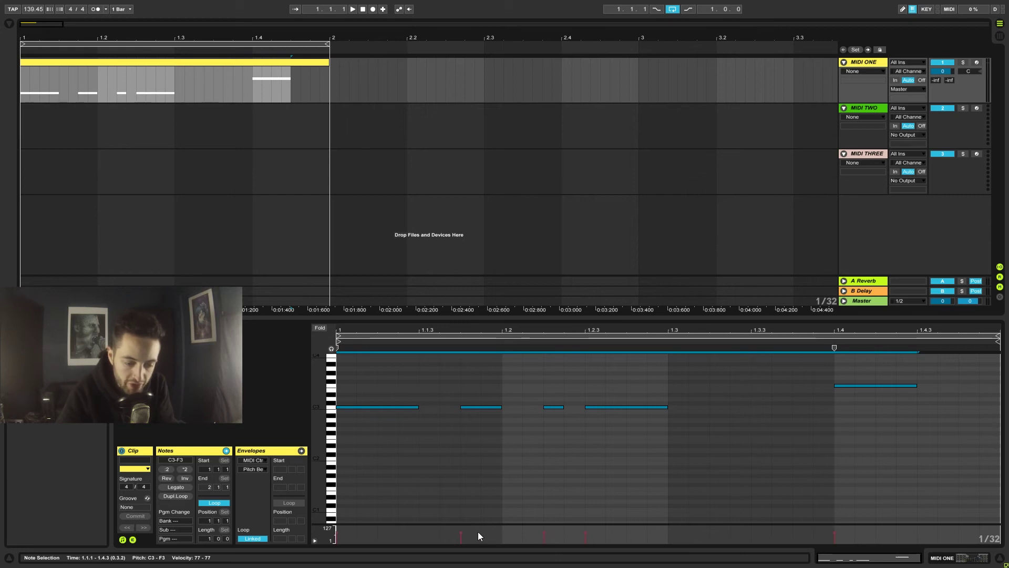
{"action": "mouse_move", "coordinate": [459, 532]}
{"action": "left_mouse_down"}
{"action": "mouse_move", "coordinate": [459, 540]}
{"action": "mouse_move", "coordinate": [459, 532]}
{"action": "left_mouse_up"}
{"action": "key", "text": "space"}
{"action": "left_click_drag", "start_coordinate": [460, 544], "coordinate": [471, 543]}
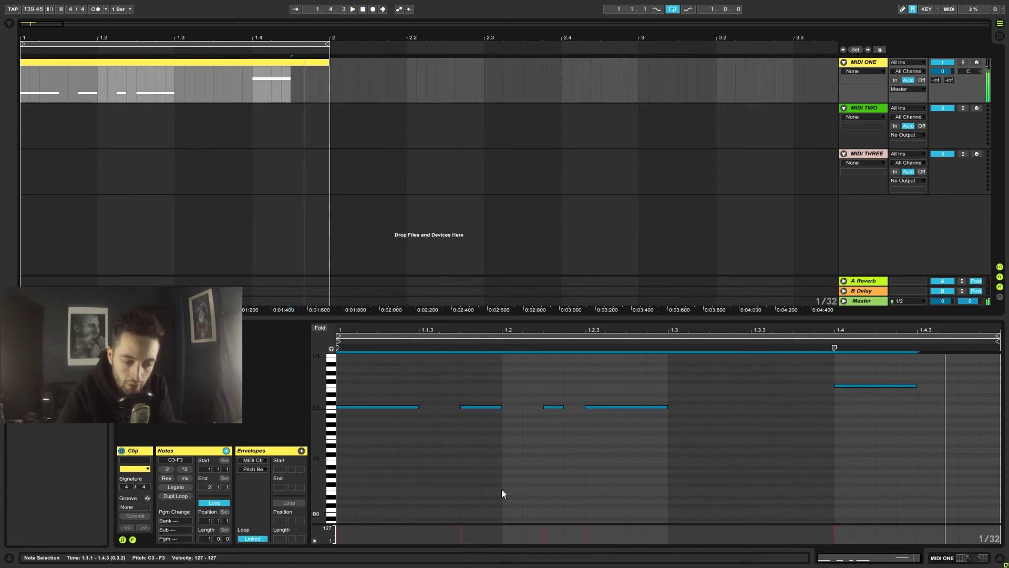
{"action": "key", "text": "space"}
- Lower the 1.1.4 note's velocity to 90 and soften the 1.2.2 note, then play back
{"action": "left_click", "coordinate": [461, 526]}
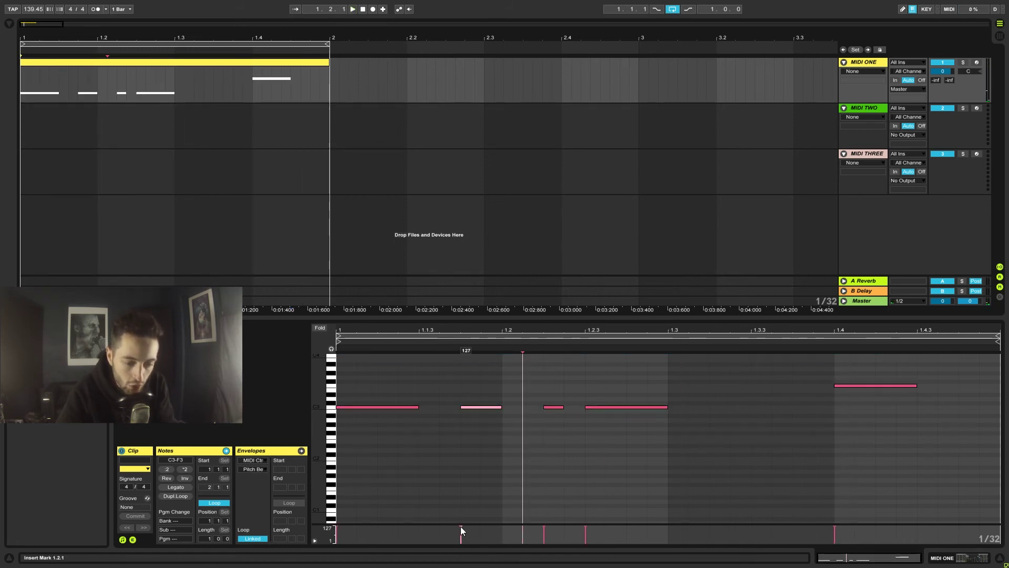
{"action": "left_click_drag", "start_coordinate": [461, 527], "coordinate": [460, 534]}
{"action": "left_click_drag", "start_coordinate": [545, 526], "coordinate": [545, 536]}
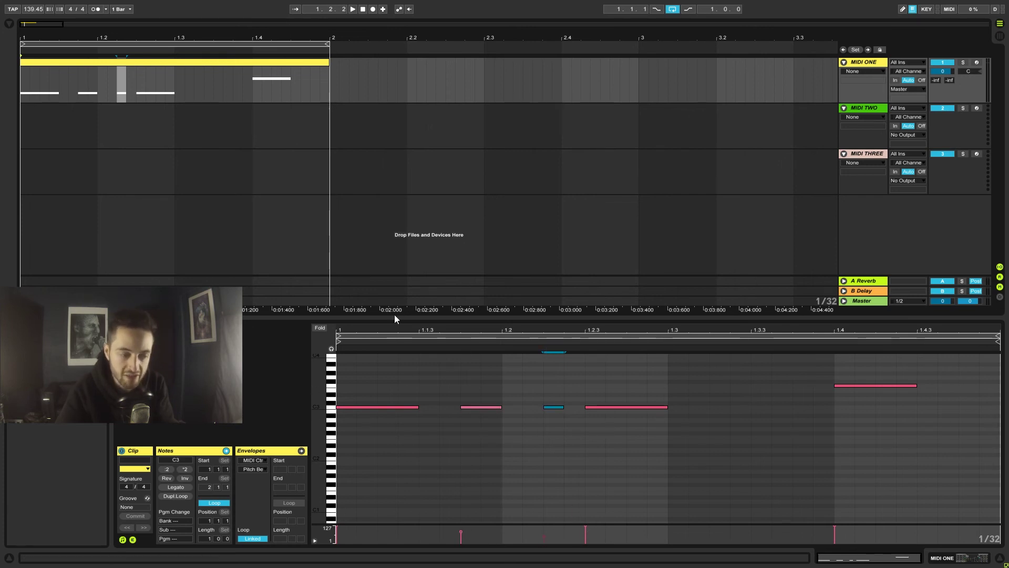
{"action": "key", "text": "space"}
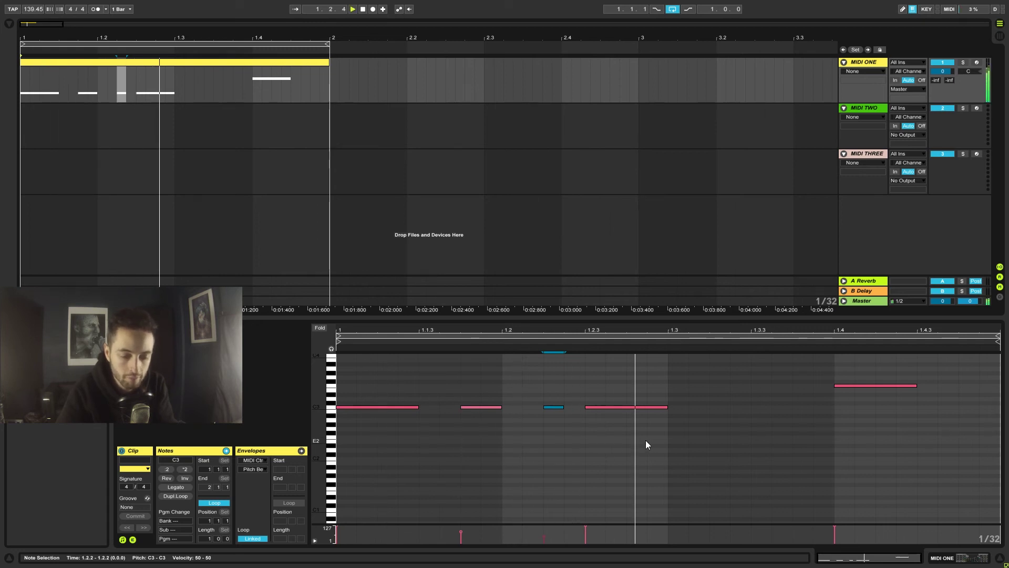
{"action": "left_click", "coordinate": [648, 443]}
{"action": "key", "text": "space"}
{"action": "left_click", "coordinate": [671, 468]}
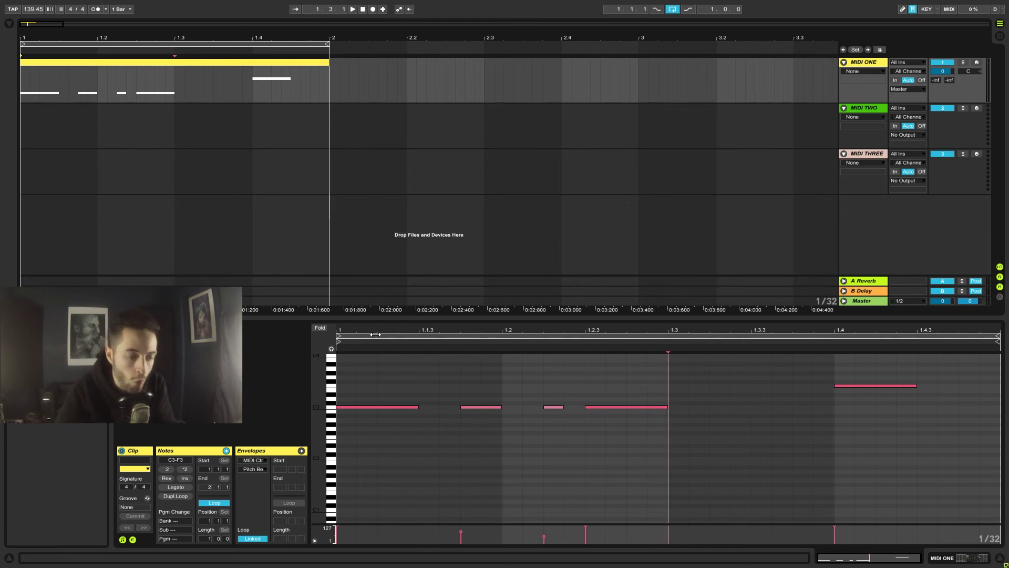
{"action": "left_click_drag", "start_coordinate": [465, 332], "coordinate": [465, 379]}
- Set Fixed Grid to Off, inspect the C3 notes at 1.1.4 and 1.2.2, and play the clip
{"action": "right_click", "coordinate": [547, 374]}
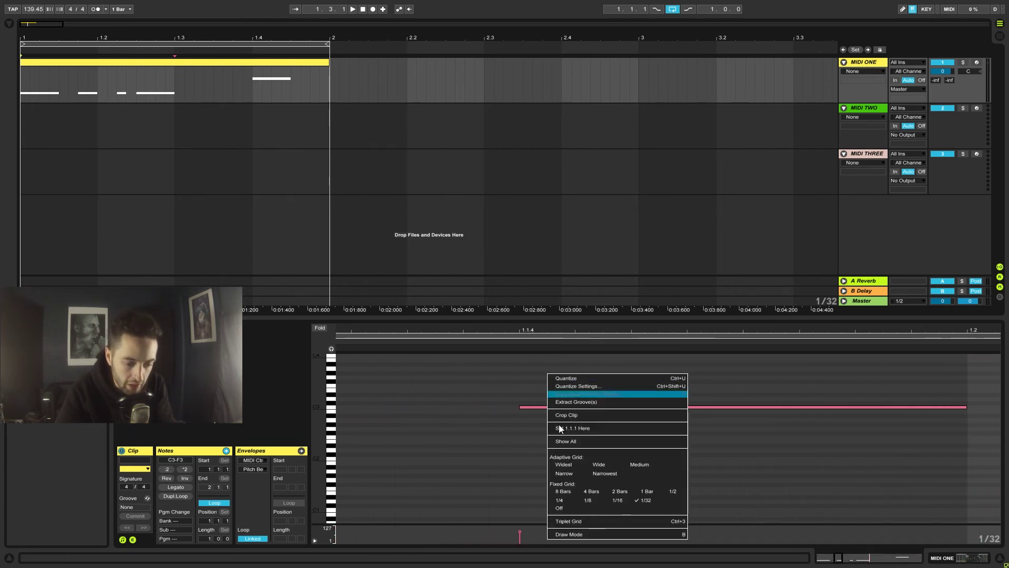
{"action": "left_click", "coordinate": [563, 508]}
{"action": "left_click_drag", "start_coordinate": [525, 331], "coordinate": [508, 371]}
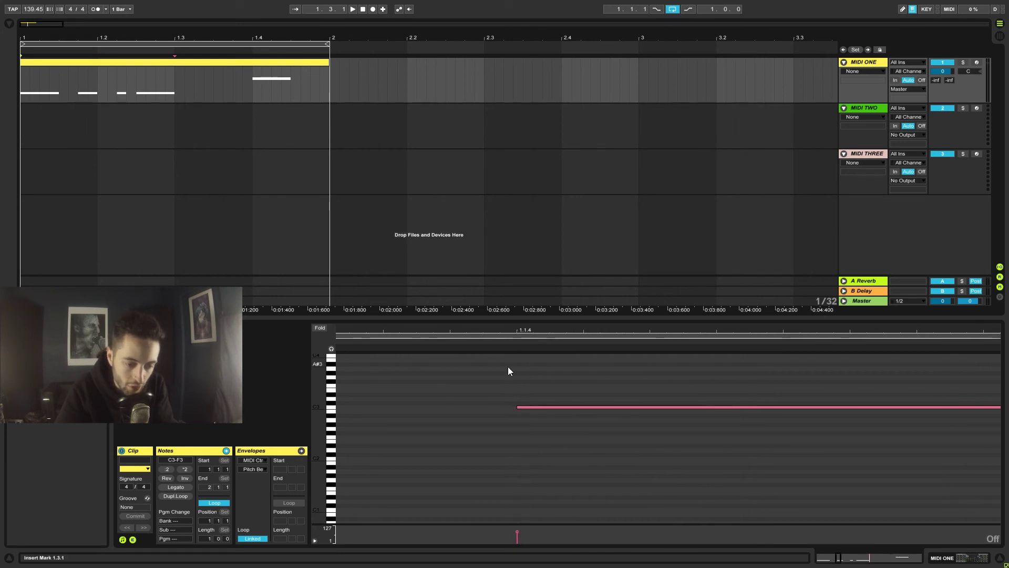
{"action": "left_click", "coordinate": [524, 406]}
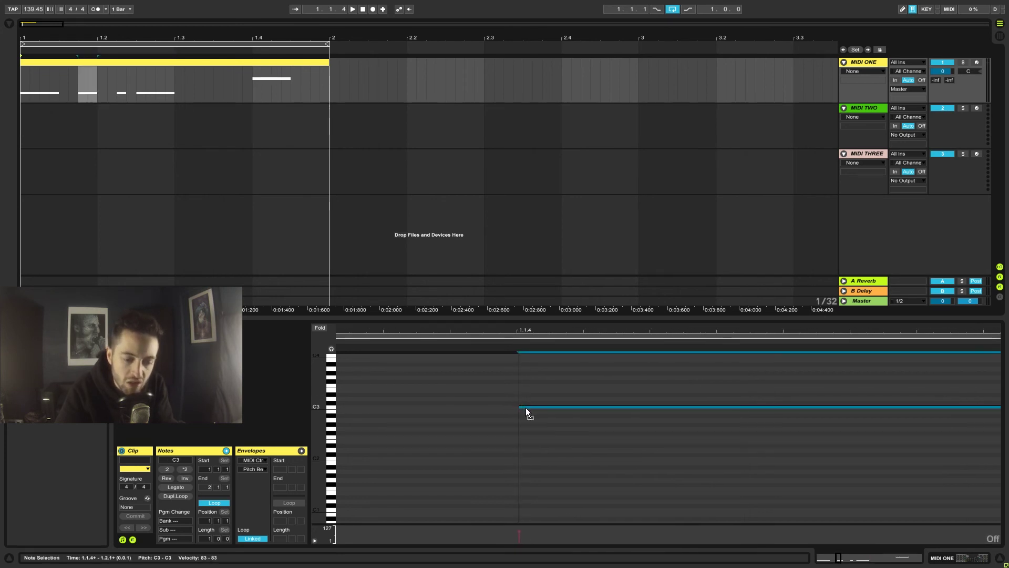
{"action": "left_click_drag", "start_coordinate": [527, 331], "coordinate": [521, 395]}
{"action": "left_click", "coordinate": [514, 408]}
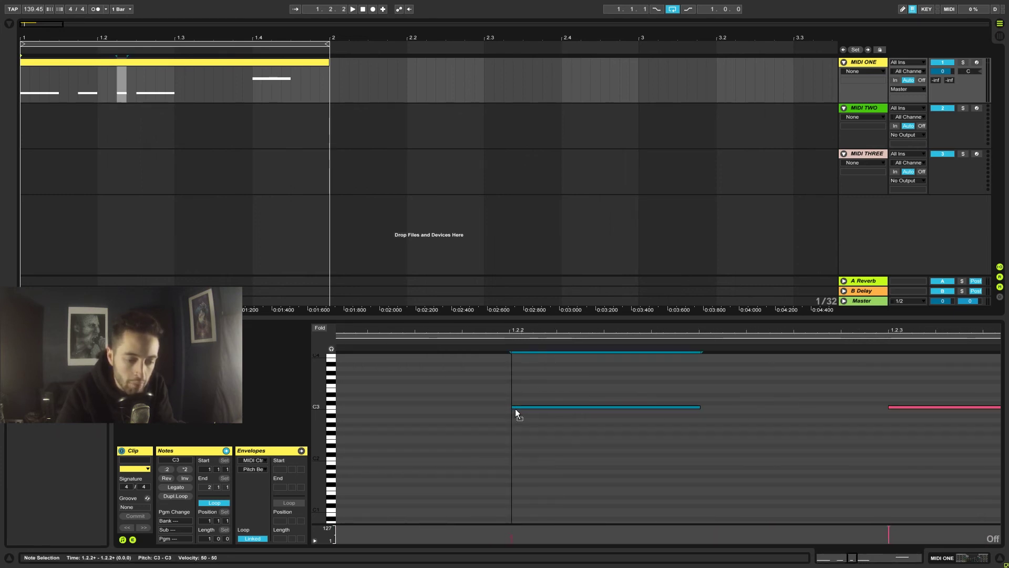
{"action": "left_click_drag", "start_coordinate": [519, 352], "coordinate": [545, 335]}
{"action": "key", "text": "space"}
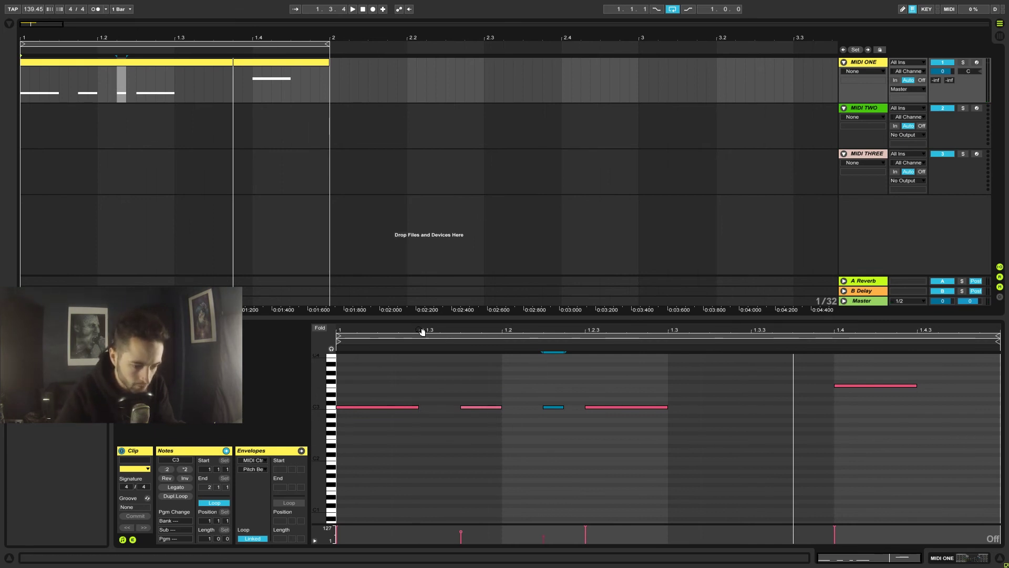
- Audition the G3 key with note preview, turn preview off, and enable Fold
{"action": "left_click", "coordinate": [460, 378]}
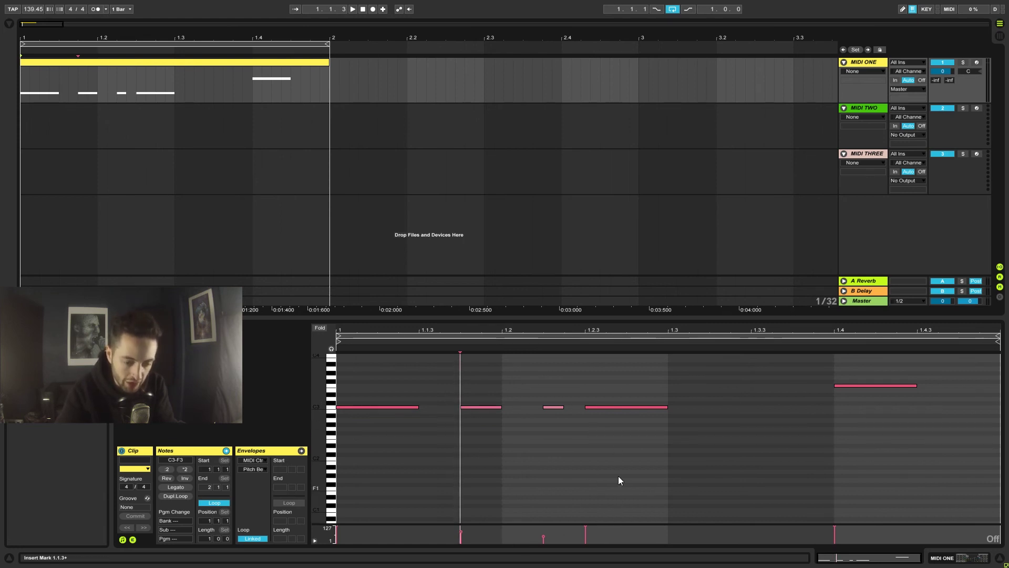
{"action": "left_click", "coordinate": [331, 349]}
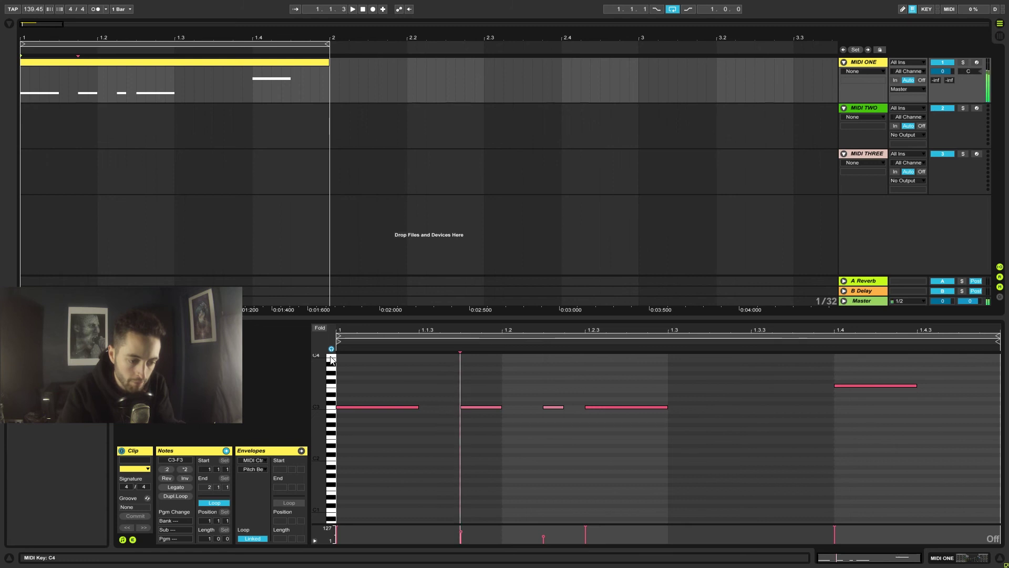
{"action": "left_click", "coordinate": [333, 378]}
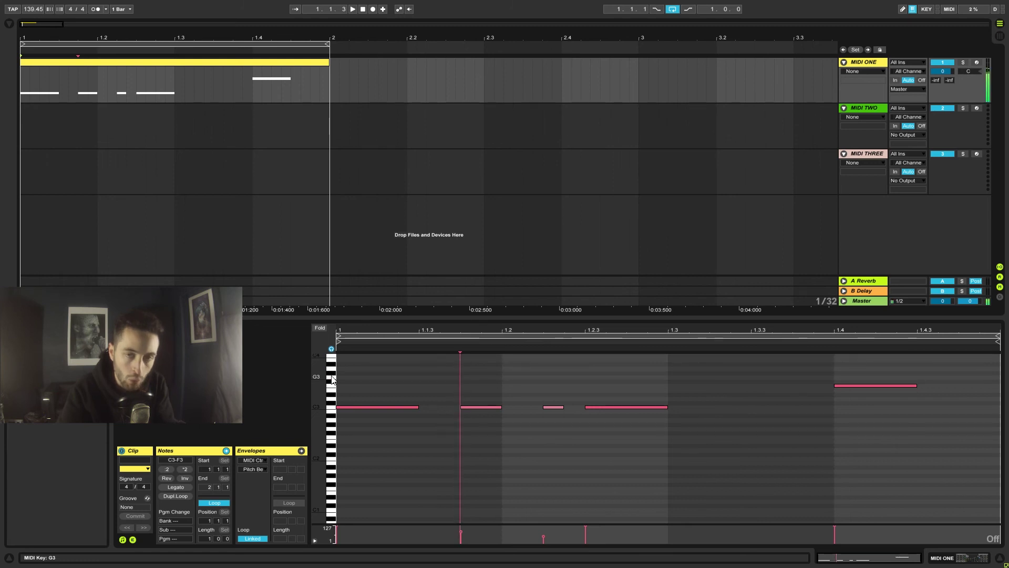
{"action": "left_click", "coordinate": [331, 349]}
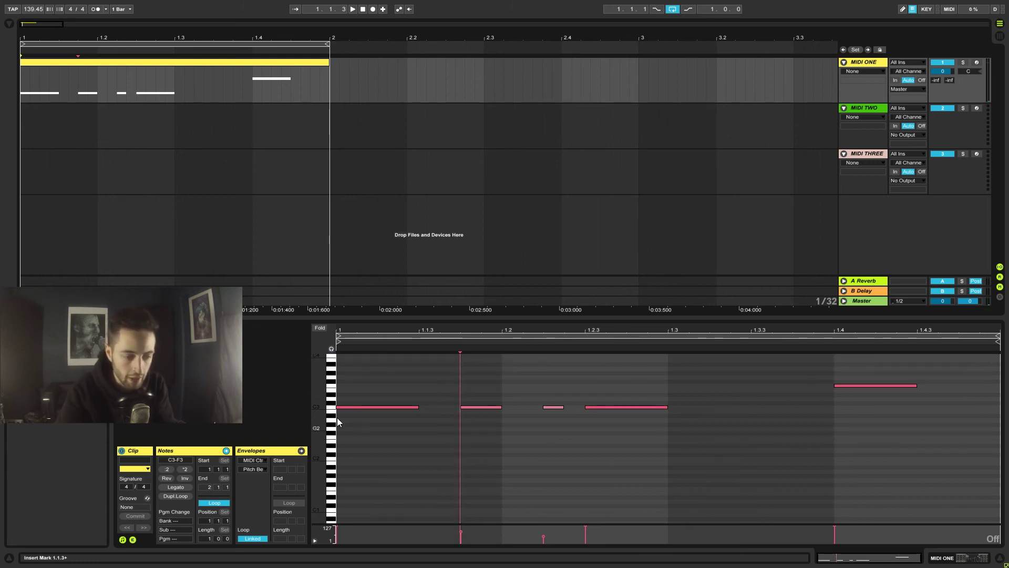
{"action": "left_click", "coordinate": [321, 329]}
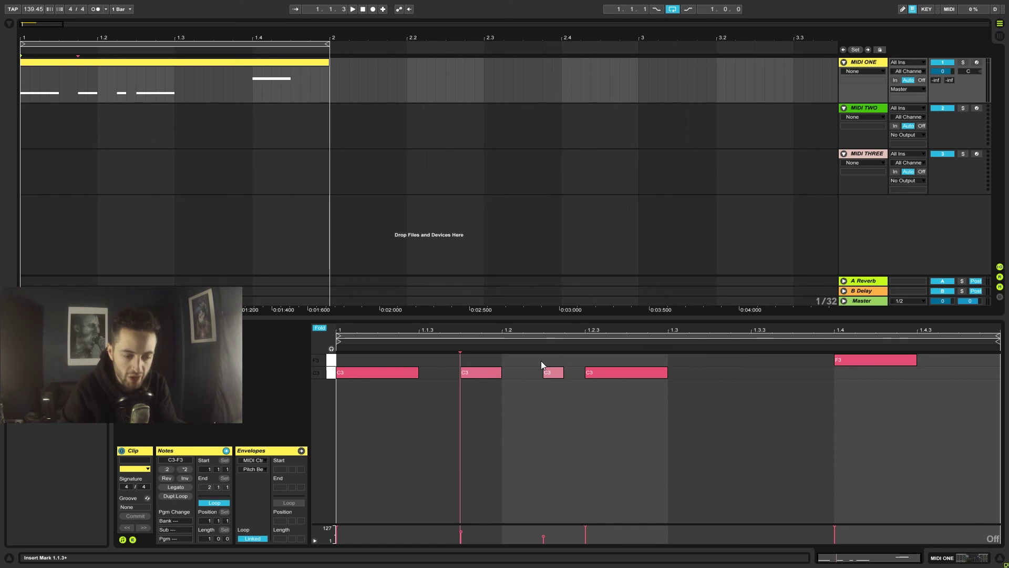
- Toggle Fold with the F key and button, ending with the full keyboard shown
{"action": "key", "text": "f"}
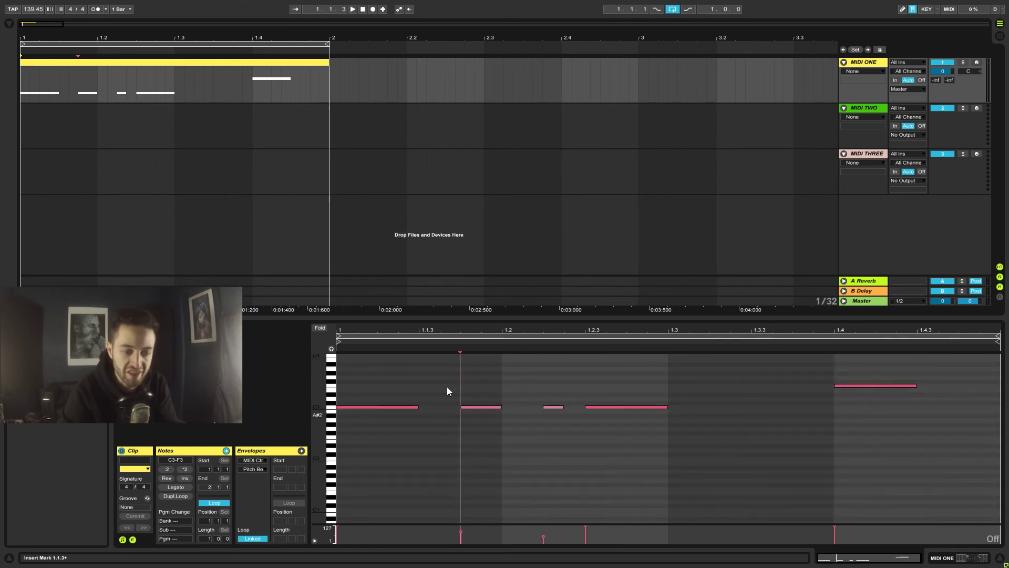
{"action": "left_click", "coordinate": [320, 328]}
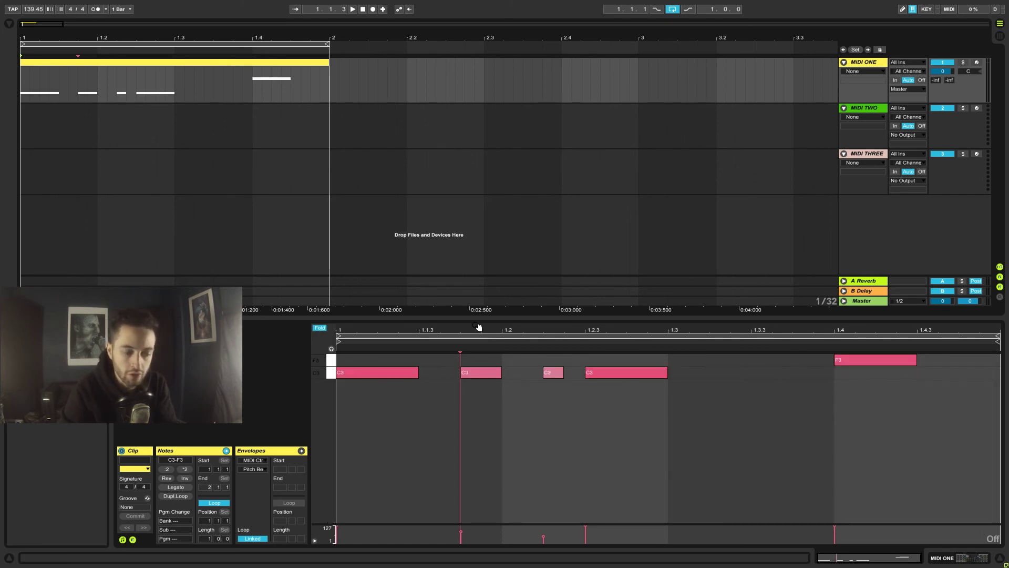
{"action": "key", "text": "f"}
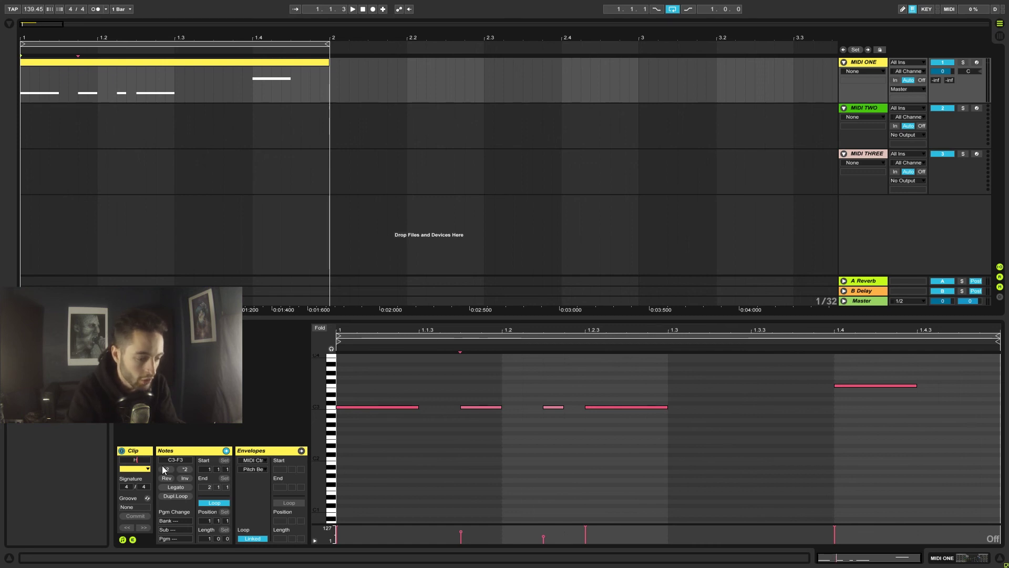
- Name the MIDI ONE clip SYNTH and change its clip colour to white
{"action": "type", "text": "HYNTH"}
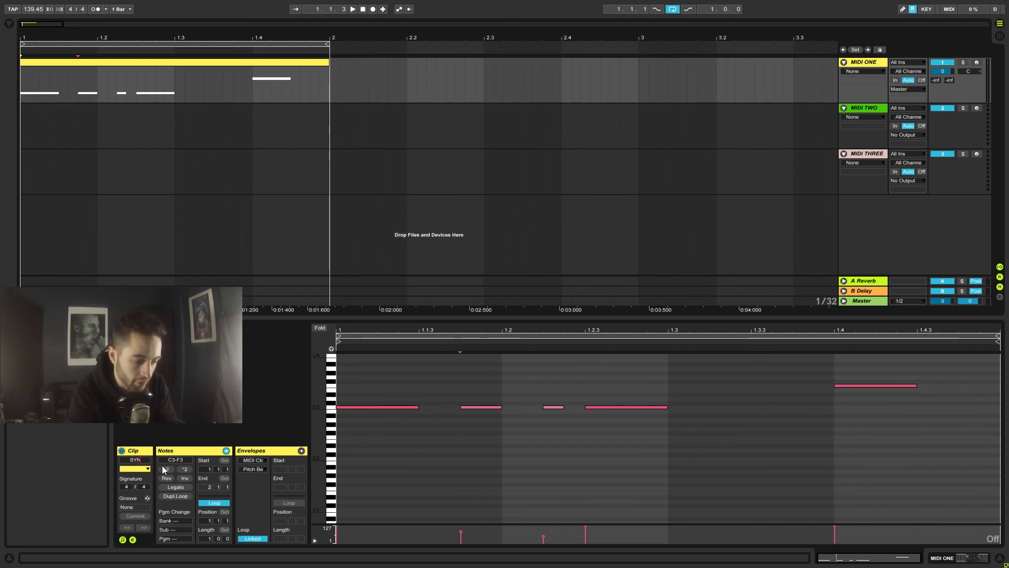
{"action": "key", "text": "Return"}
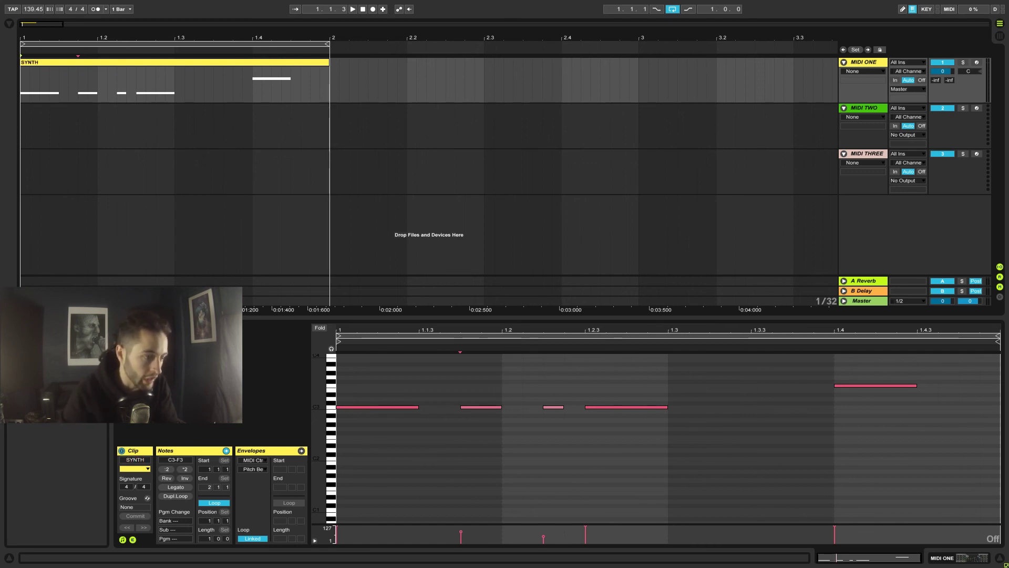
{"action": "left_click", "coordinate": [39, 61]}
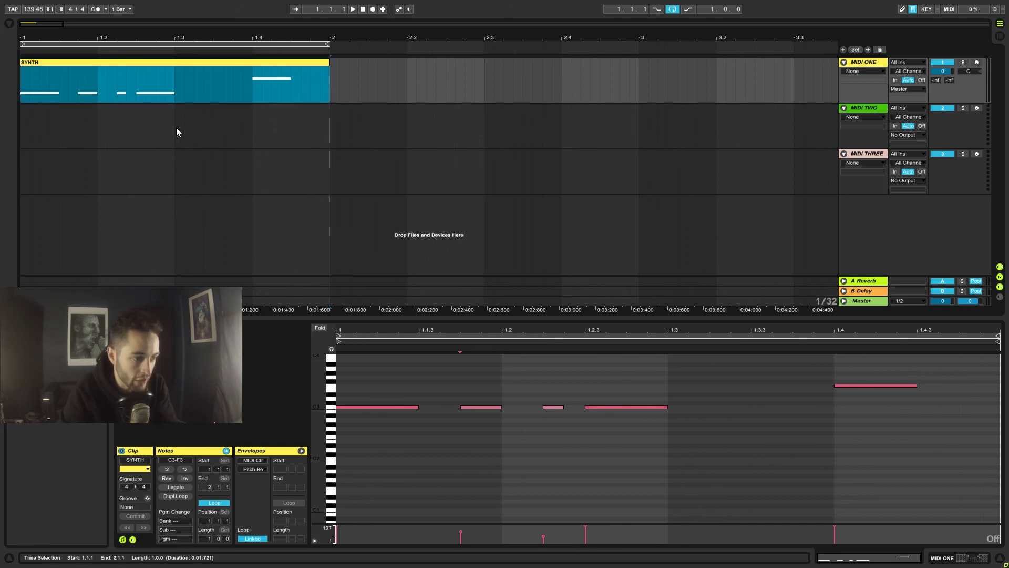
{"action": "key", "text": "ctrl+r"}
{"action": "key", "text": "Right"}
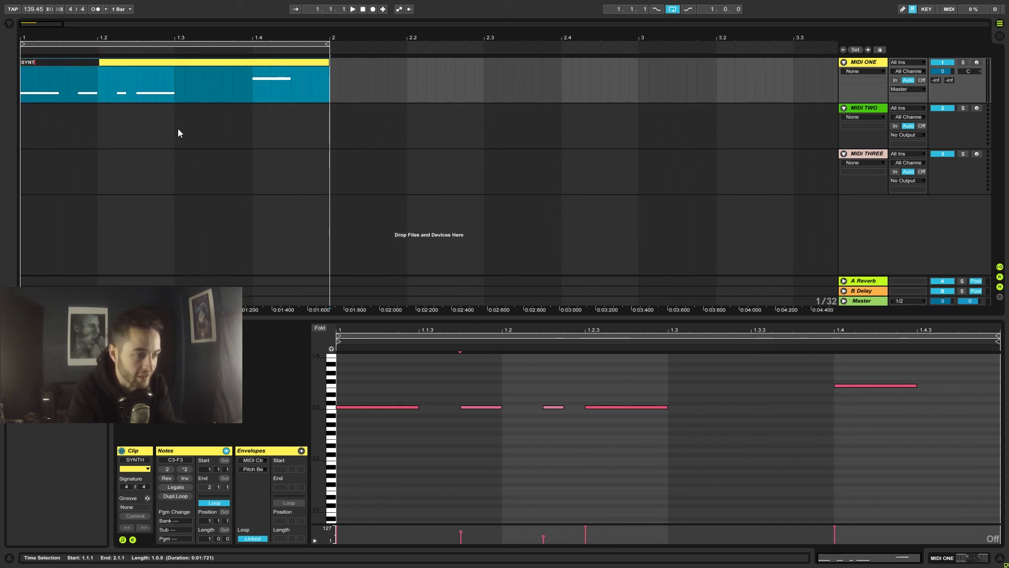
{"action": "left_click", "coordinate": [90, 82]}
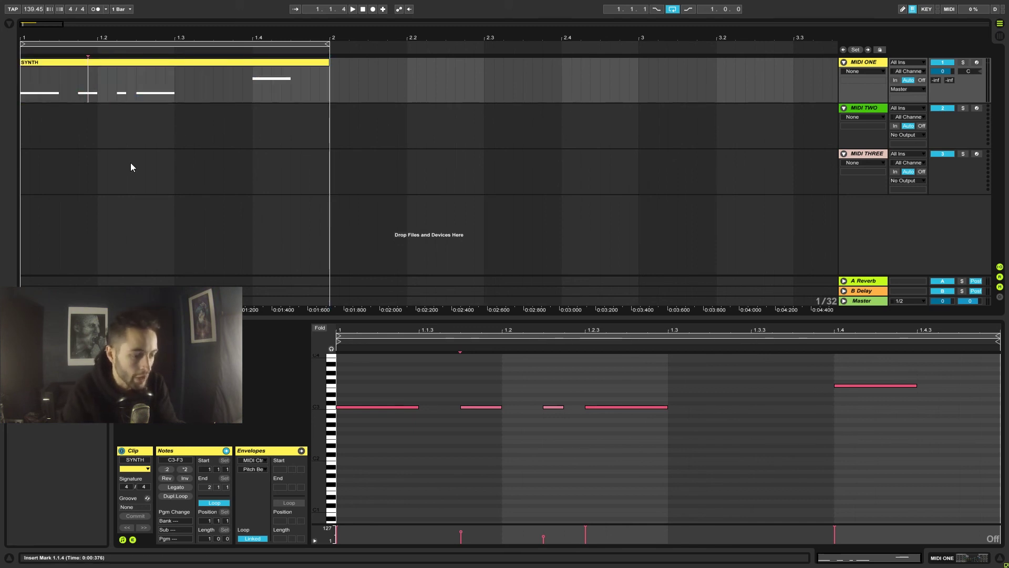
{"action": "left_click", "coordinate": [138, 468]}
{"action": "left_click", "coordinate": [139, 461]}
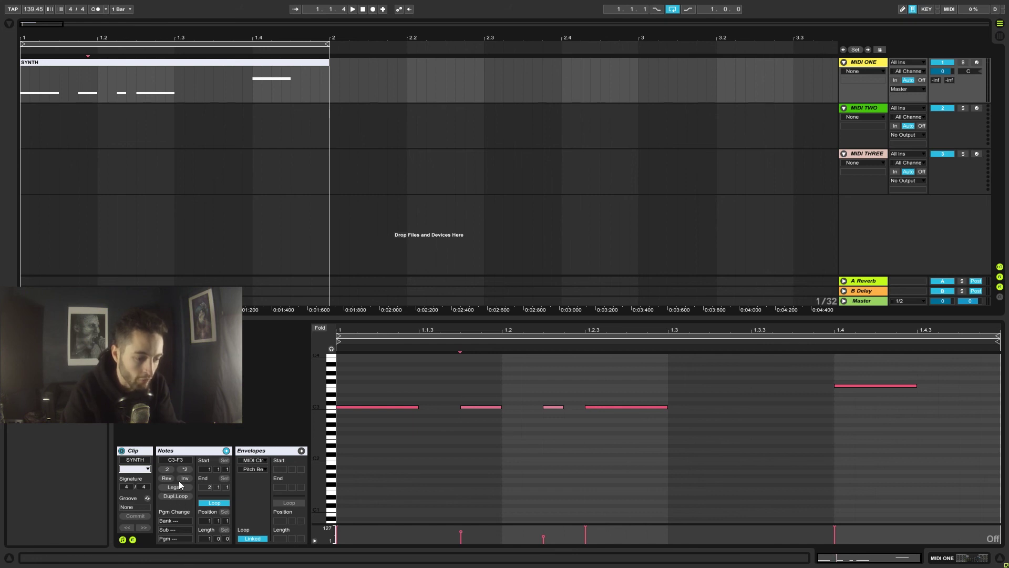
{"action": "left_click", "coordinate": [163, 468]}
{"action": "key", "text": "space"}
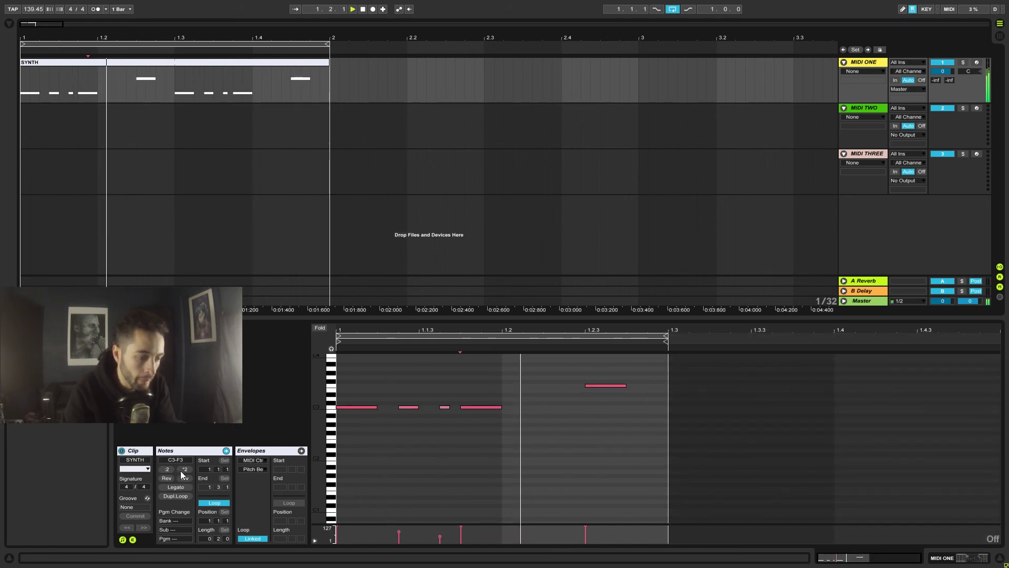
{"action": "left_click", "coordinate": [184, 469]}
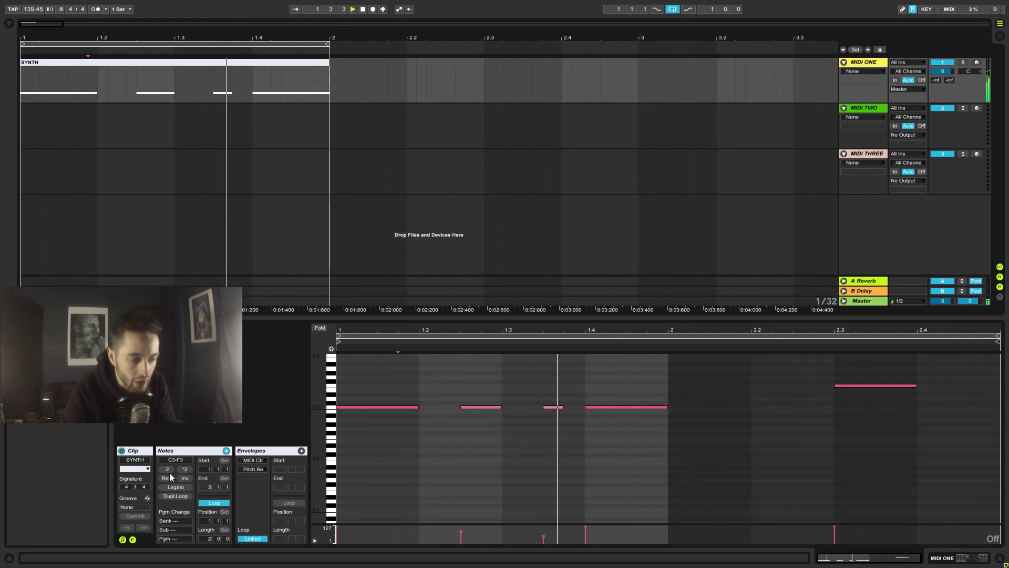
{"action": "left_click", "coordinate": [167, 470]}
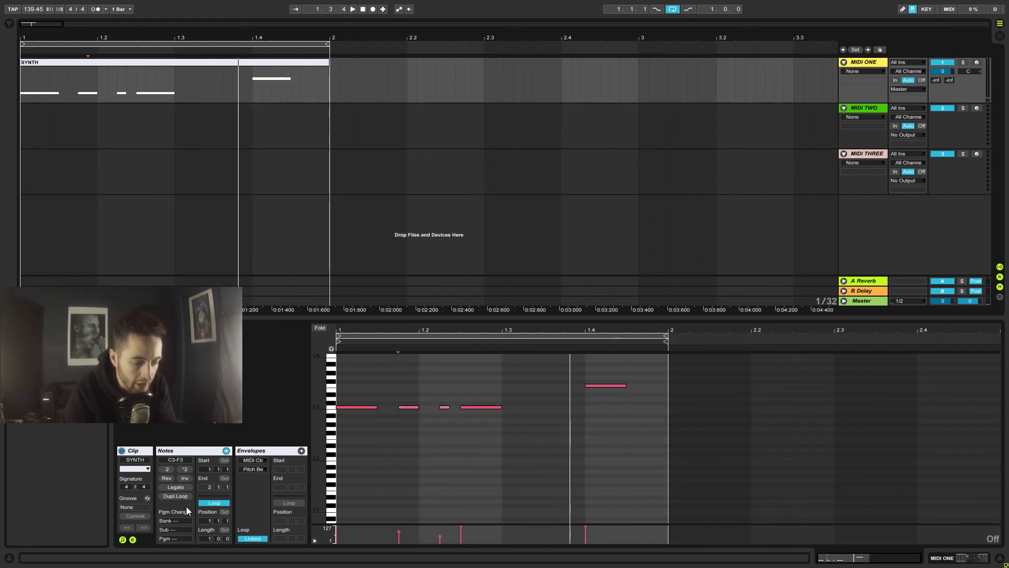
{"action": "left_click", "coordinate": [167, 477]}
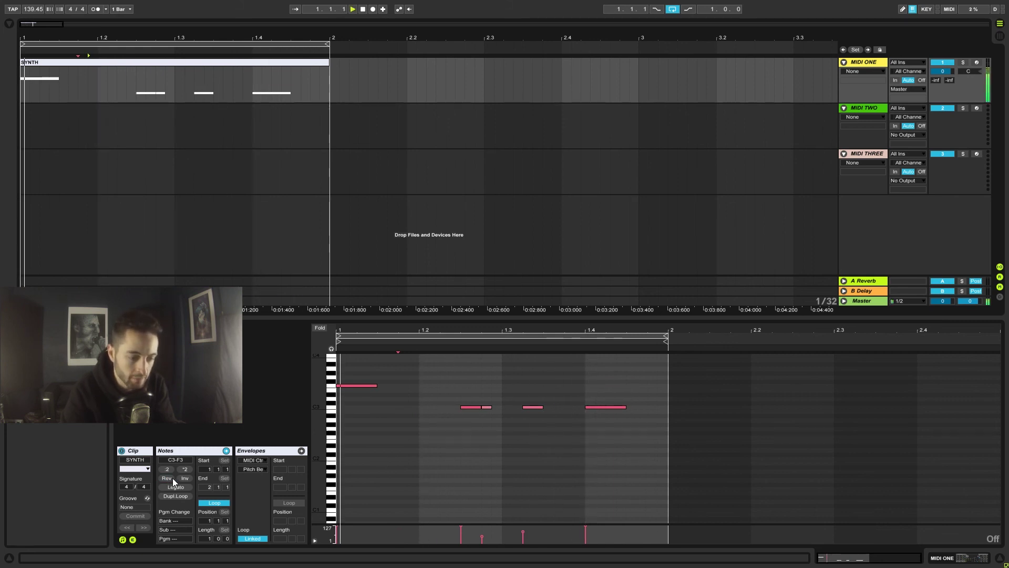
{"action": "left_click", "coordinate": [181, 479]}
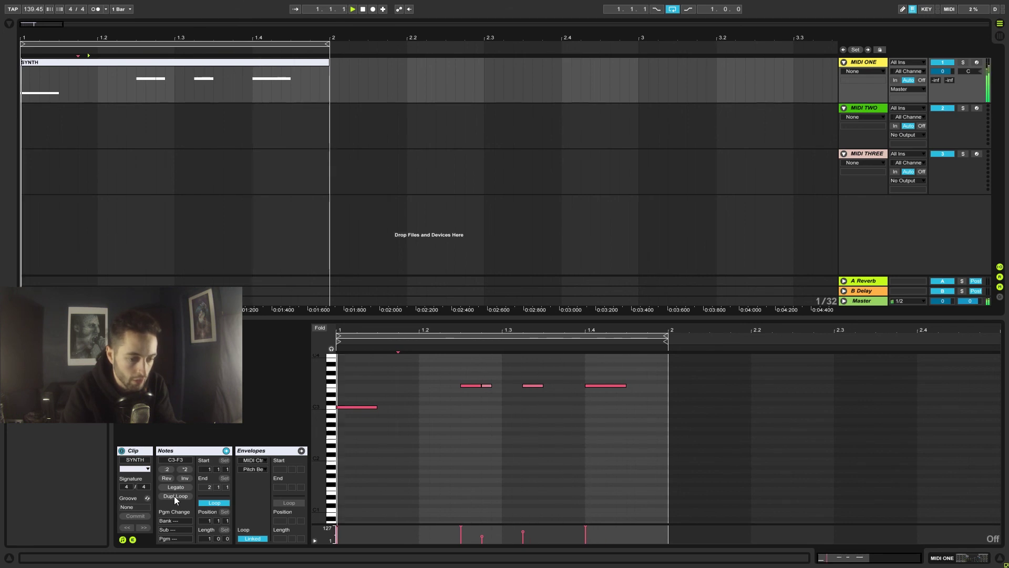
{"action": "left_click", "coordinate": [183, 478]}
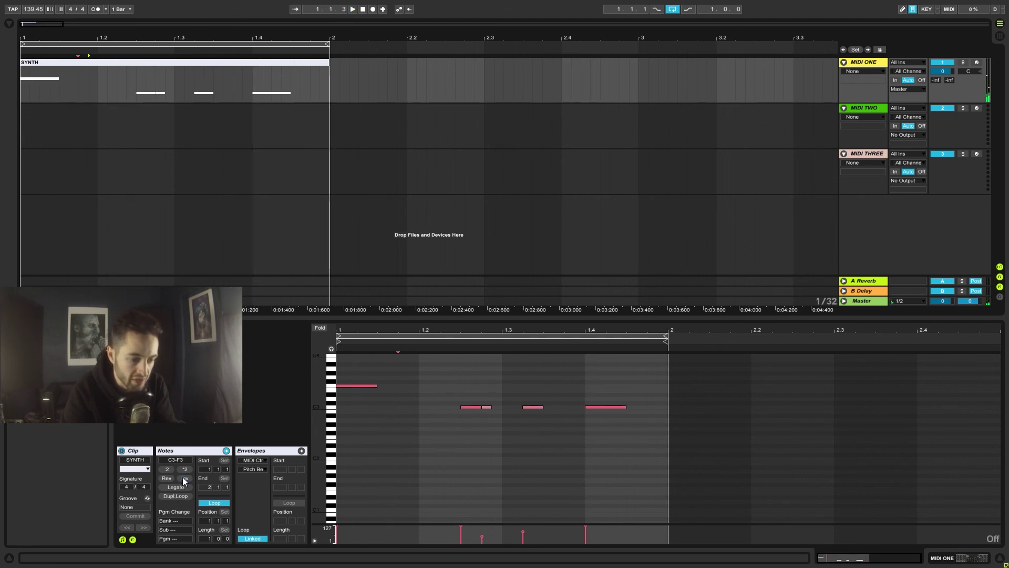
{"action": "left_click", "coordinate": [172, 478]}
{"action": "key", "text": "space"}
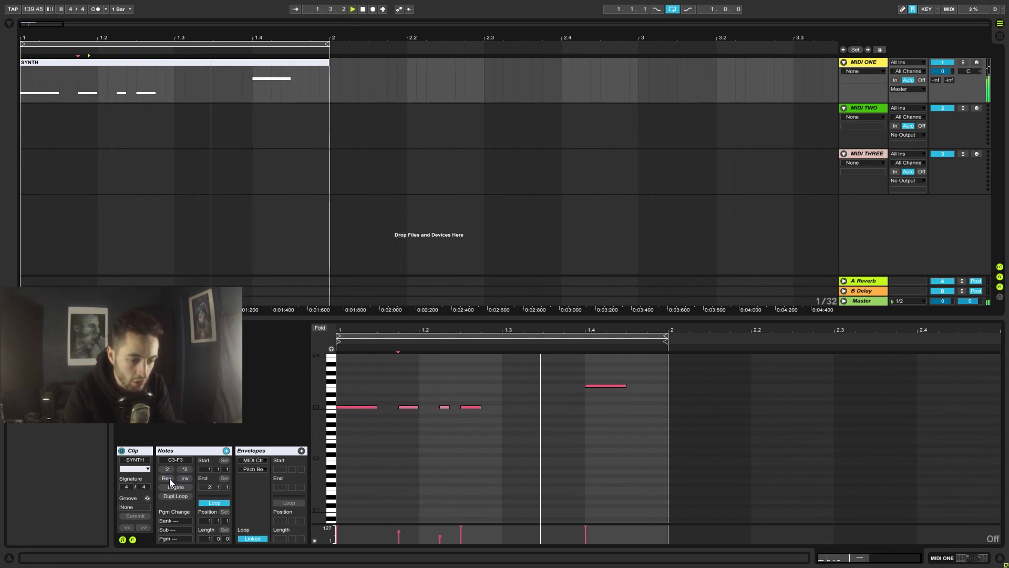
{"action": "left_click", "coordinate": [184, 488]}
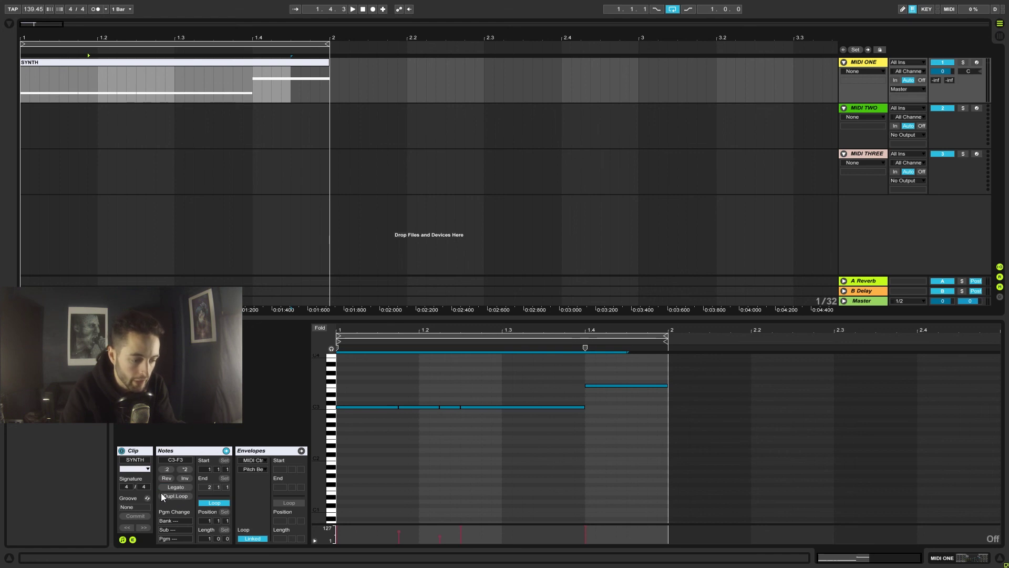
{"action": "key", "text": "ctrl+z"}
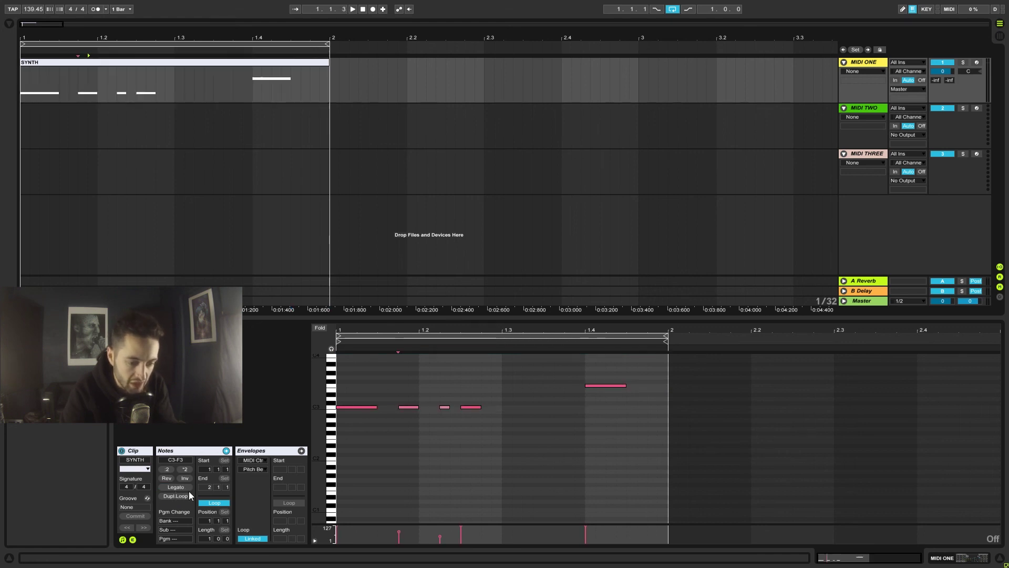
{"action": "left_click", "coordinate": [181, 497]}
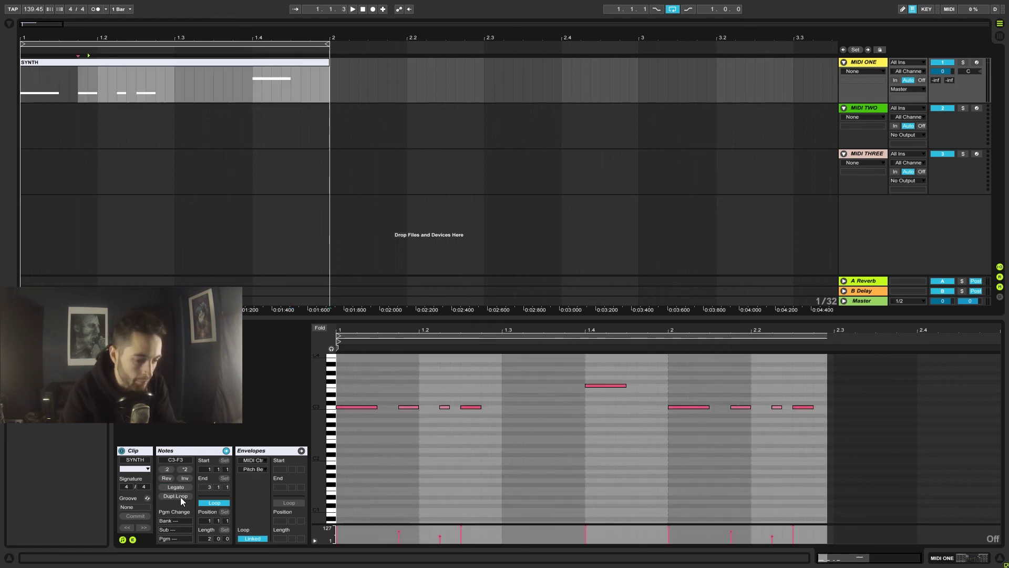
{"action": "key", "text": "space"}
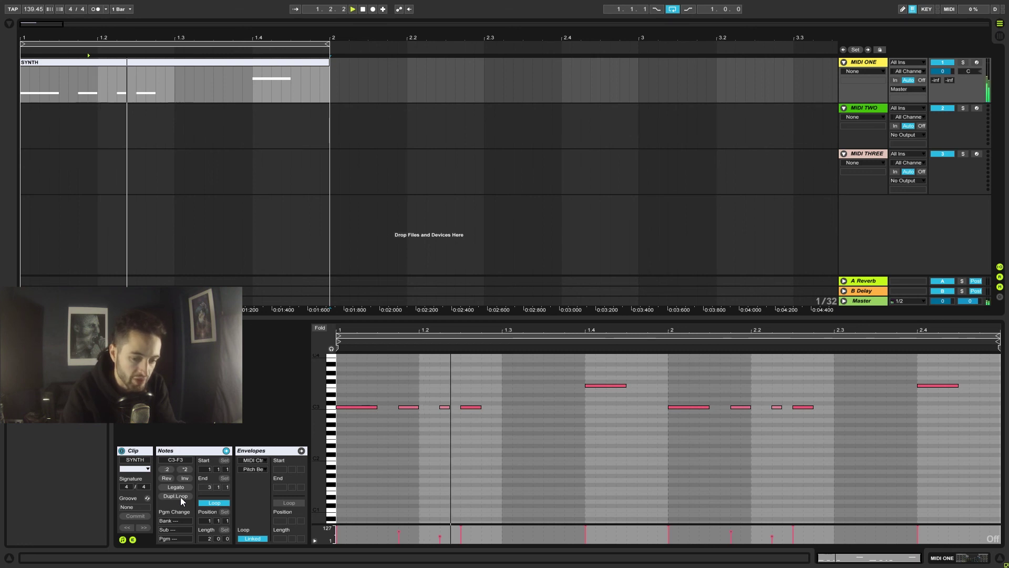
{"action": "key", "text": "ctrl+z"}
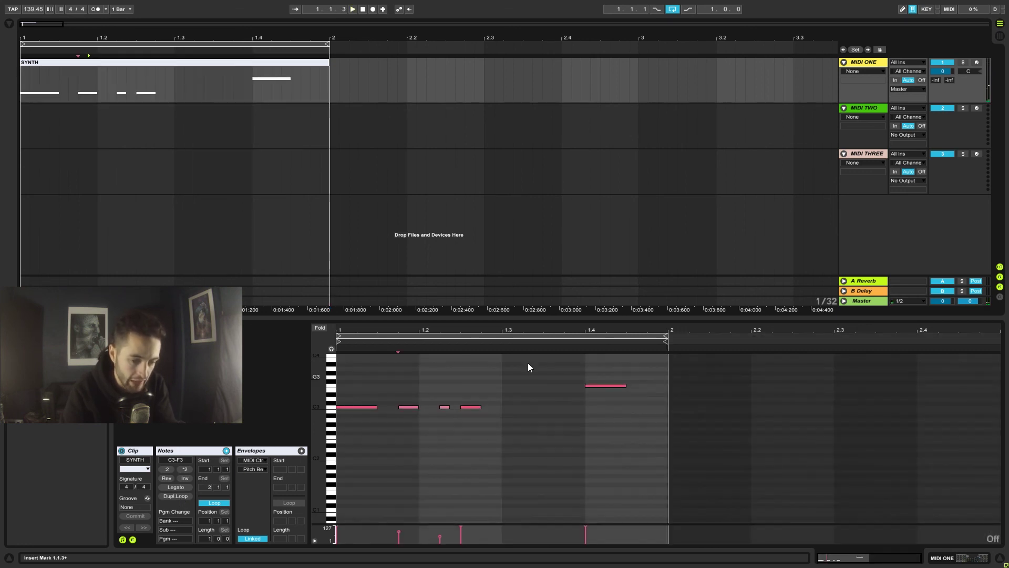
- Open the SYNTH clip's envelope editor with Pitch Bend as the chosen MIDI controller
{"action": "left_click", "coordinate": [175, 521]}
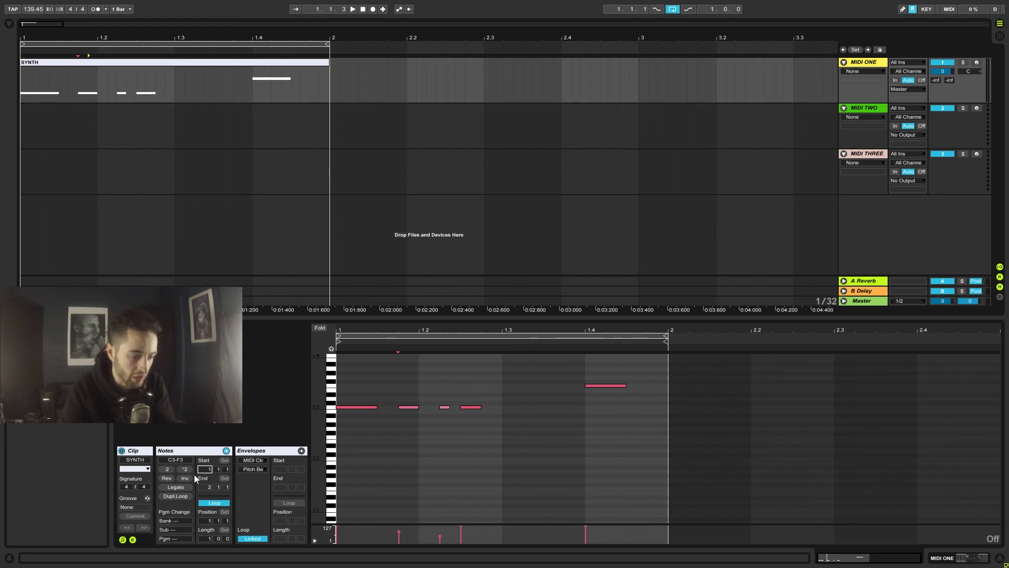
{"action": "left_click", "coordinate": [260, 463]}
{"action": "left_click", "coordinate": [254, 465]}
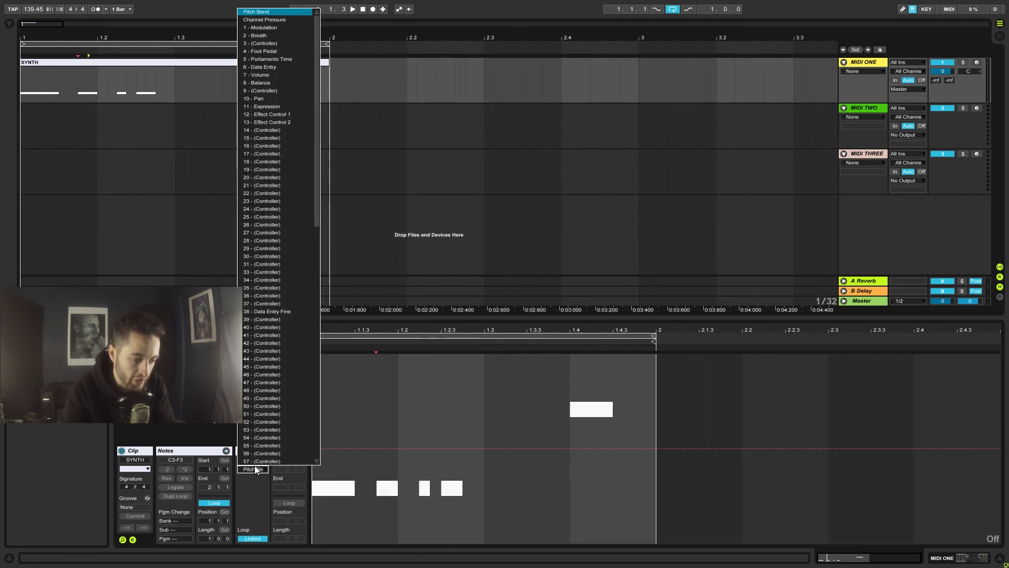
{"action": "left_click", "coordinate": [252, 506]}
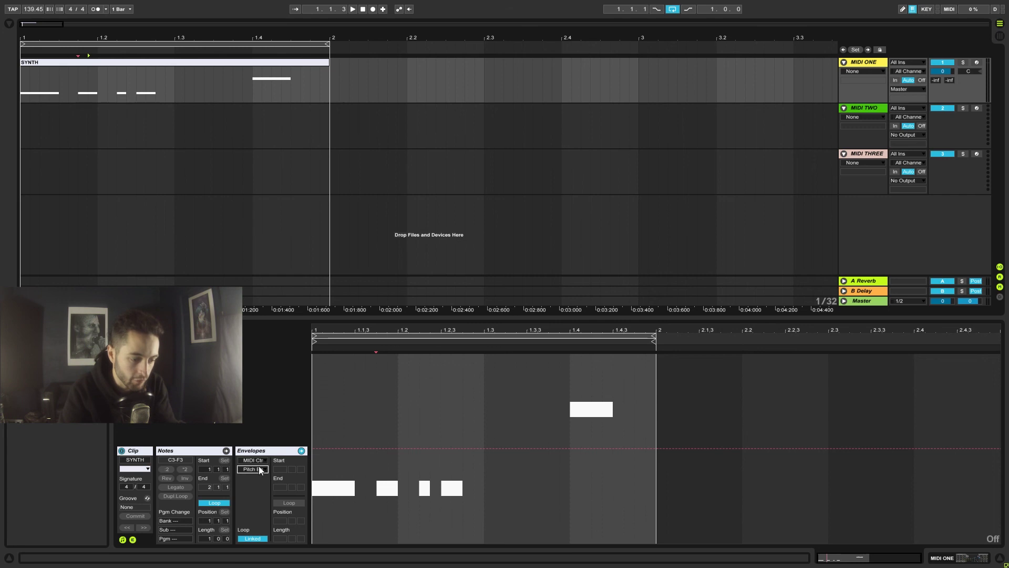
{"action": "left_click", "coordinate": [261, 470]}
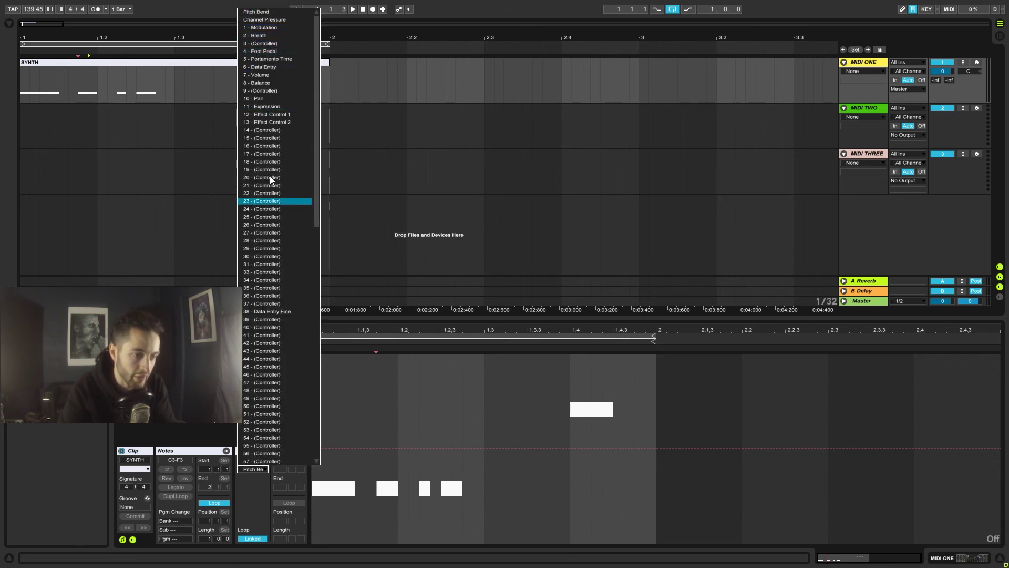
{"action": "left_click", "coordinate": [255, 500]}
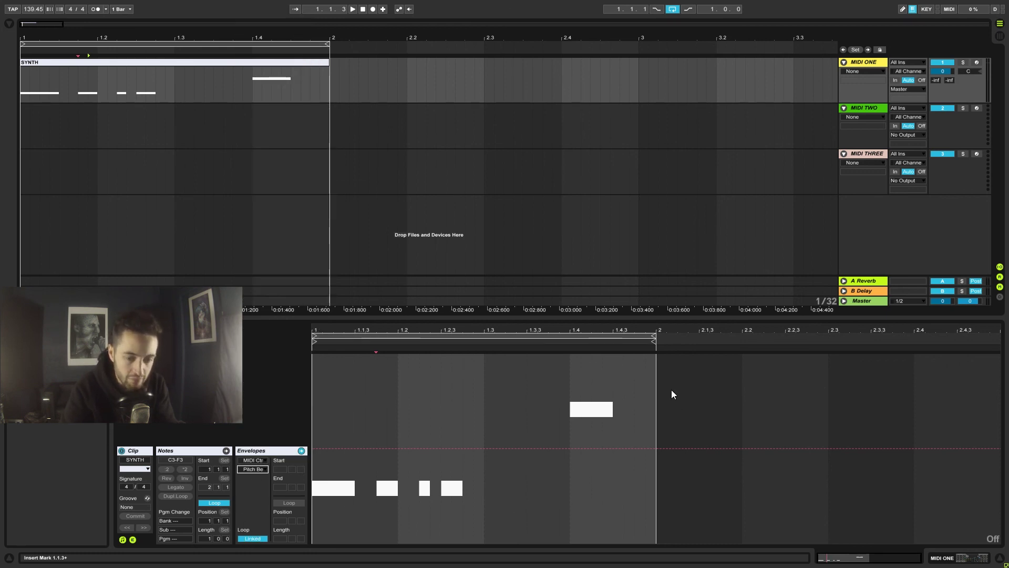
{"action": "scroll", "coordinate": [94, 75], "scroll_direction": "down", "scroll_amount": 3}
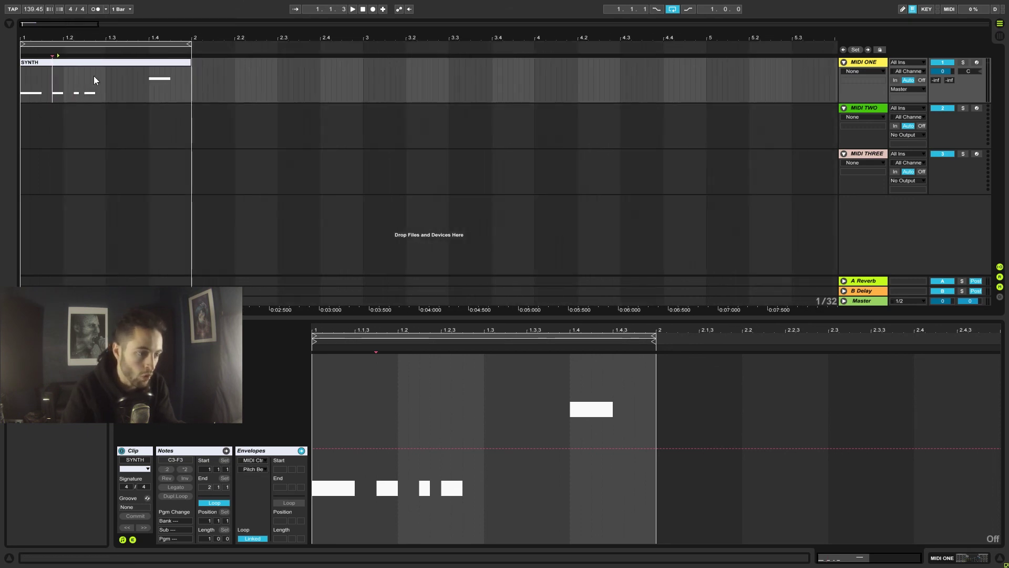
- Split off 1.1.1–1.3.1, move it to 3.2, and duplicate it into four clips through 5.2, all selected
{"action": "left_click_drag", "start_coordinate": [21, 85], "coordinate": [105, 84]}
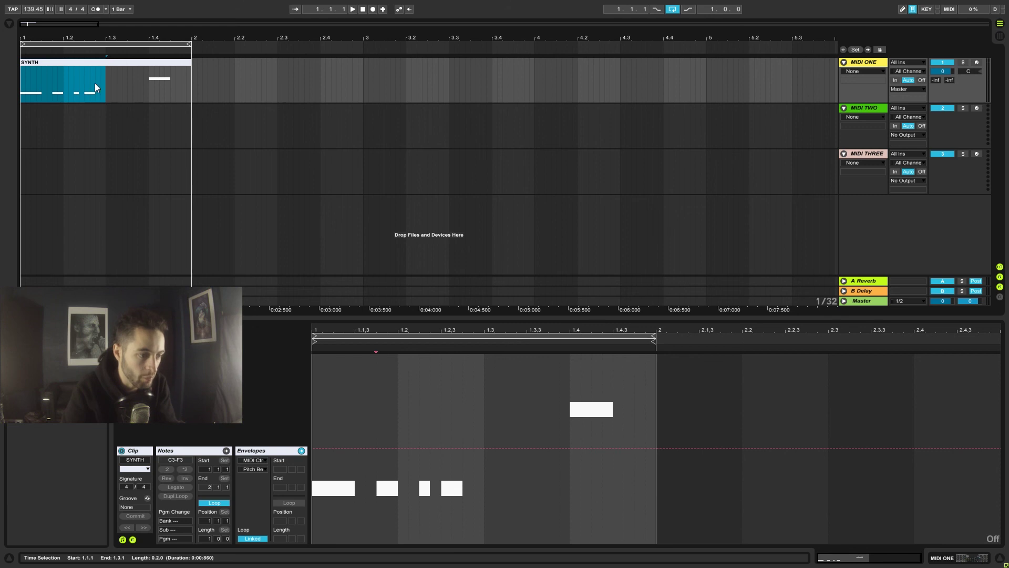
{"action": "key", "text": "ctrl+e"}
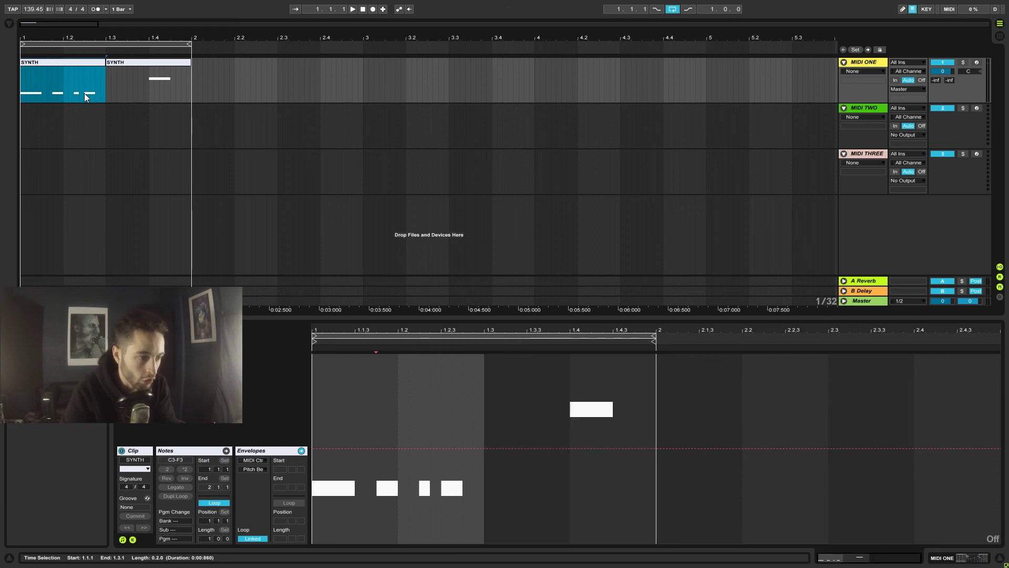
{"action": "left_click_drag", "start_coordinate": [66, 64], "coordinate": [452, 79]}
{"action": "key", "text": "ctrl+d"}
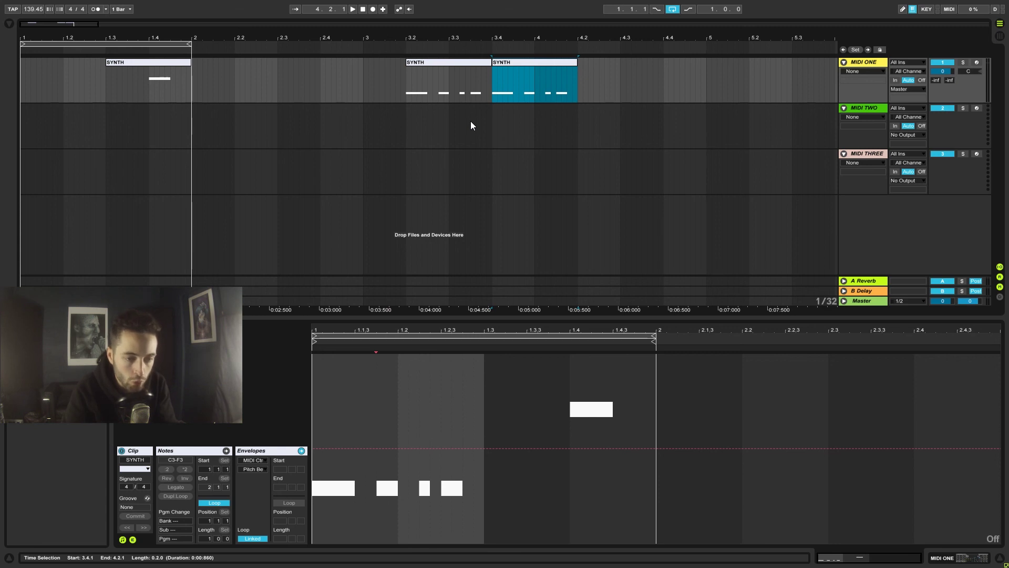
{"action": "key", "text": "ctrl+d"}
{"action": "key", "text": "ctrl+d"}
{"action": "left_click", "coordinate": [468, 64]}
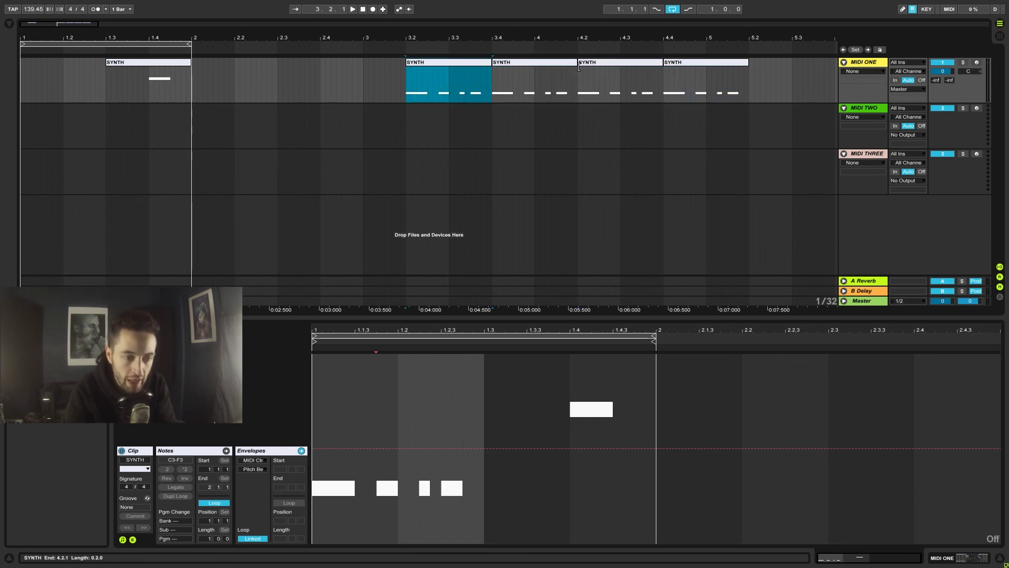
{"action": "left_click", "coordinate": [684, 65], "text": "shift"}
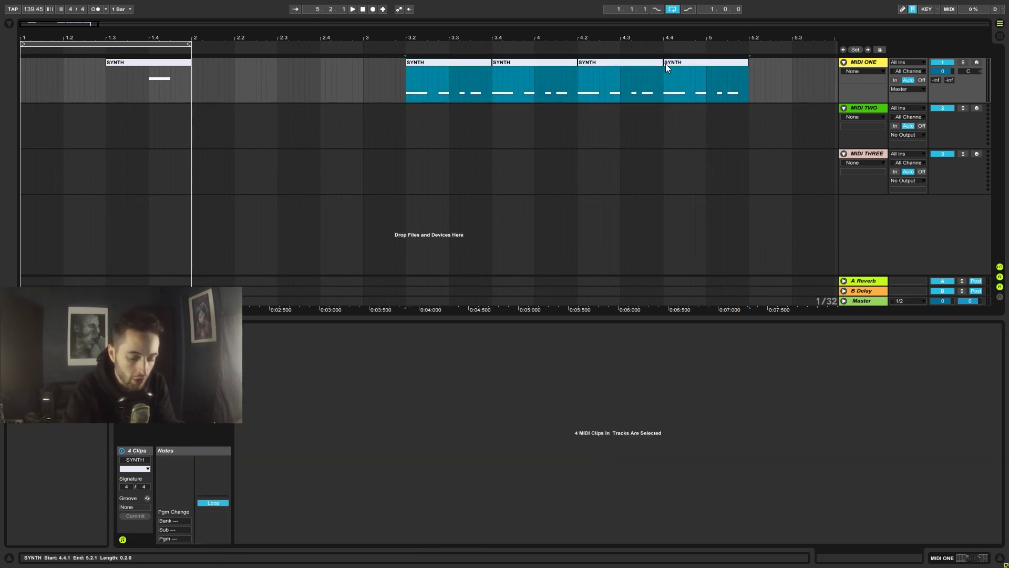
- Consolidate the four half-bar copies into one two-bar SYNTH clip spanning 3.1.1–5.1.1 on MIDI ONE
{"action": "key", "text": "ctrl+j"}
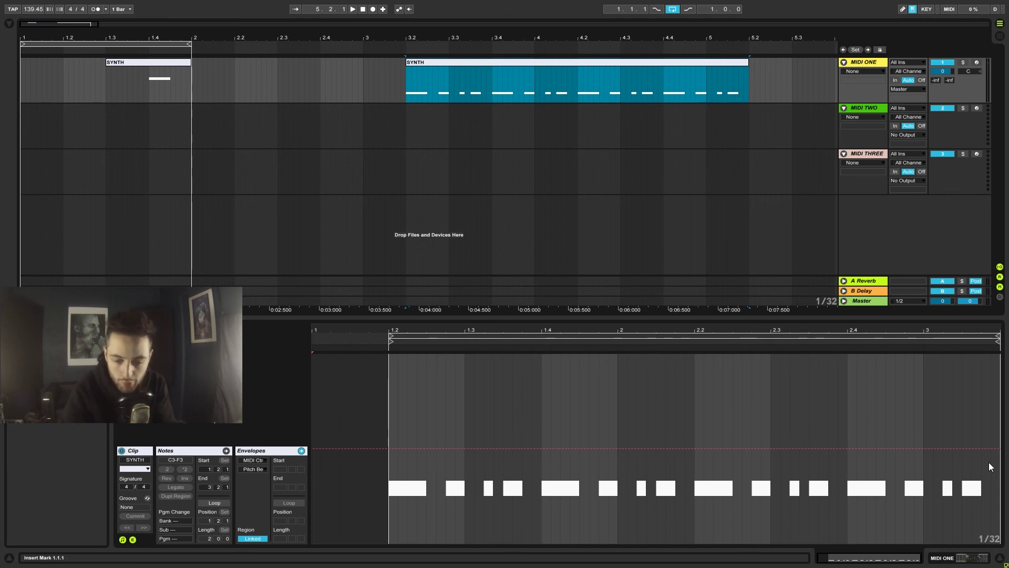
{"action": "left_click_drag", "start_coordinate": [449, 62], "coordinate": [412, 65]}
{"action": "left_click", "coordinate": [669, 331]}
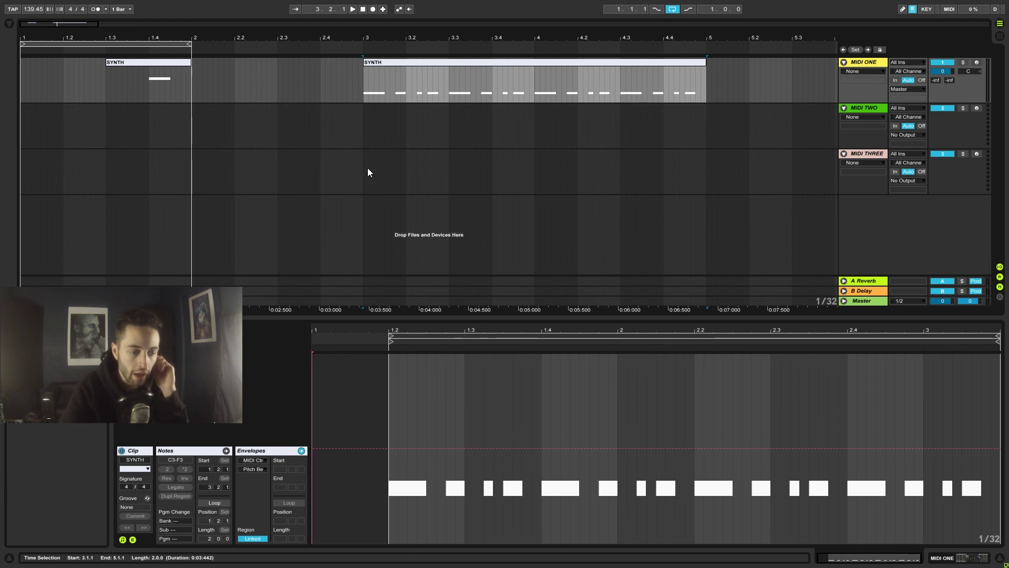
{"action": "left_click", "coordinate": [386, 501]}
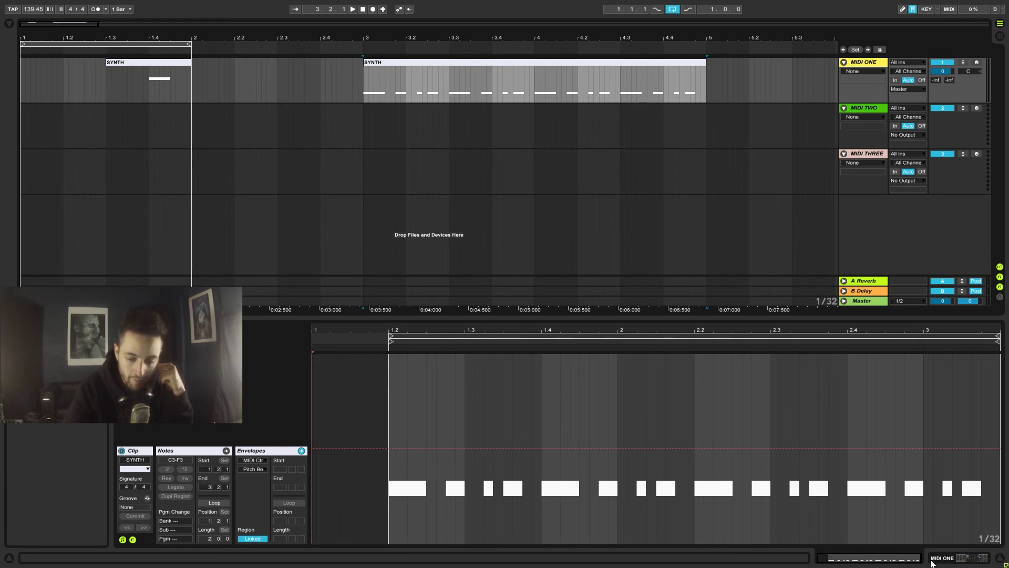